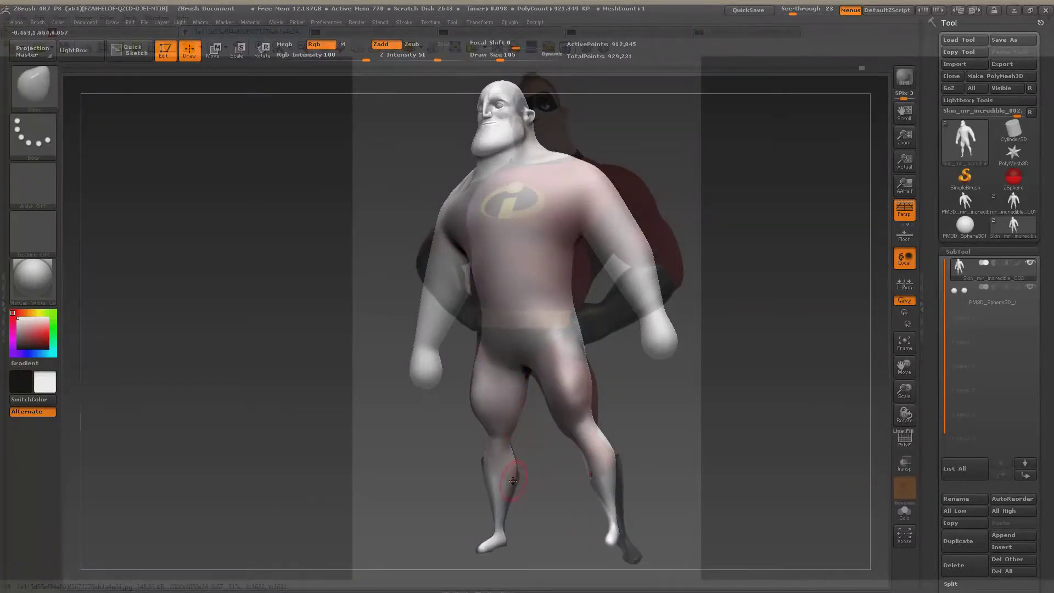
Sculpt the legs and feet with the Move brush at sizes 122–191, Shift-smoothing as needed
{"action": "key", "text": "s"}
{"action": "left_click_drag", "start_coordinate": [527, 480], "coordinate": [512, 478]}
{"action": "key", "text": "s"}
{"action": "left_click_drag", "start_coordinate": [487, 425], "coordinate": [494, 425]}
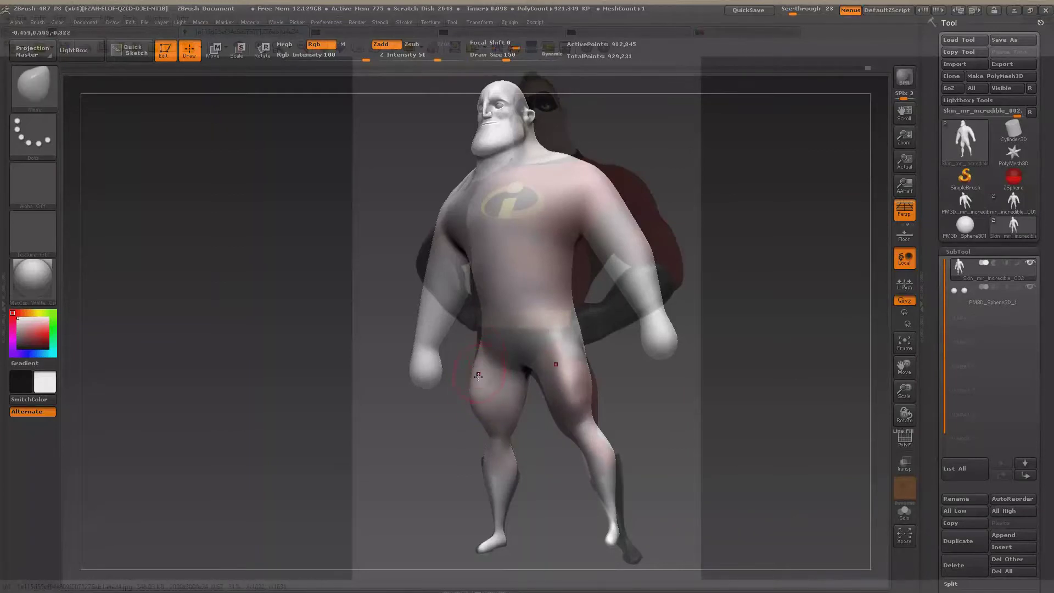
{"action": "key", "text": "shift"}
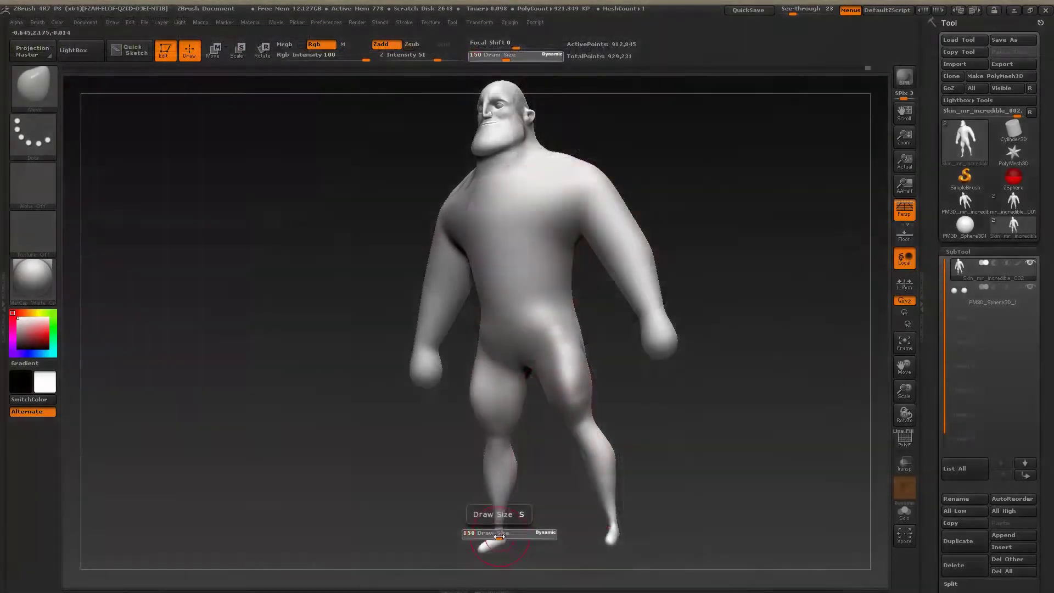
{"action": "left_click_drag", "start_coordinate": [501, 536], "coordinate": [505, 544]}
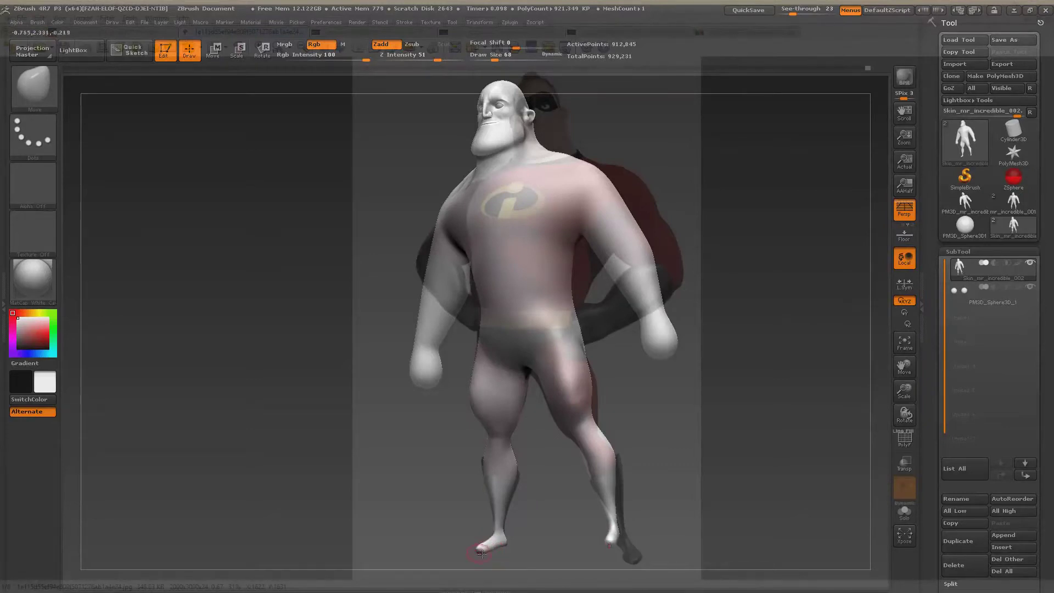
{"action": "key", "text": "shift"}
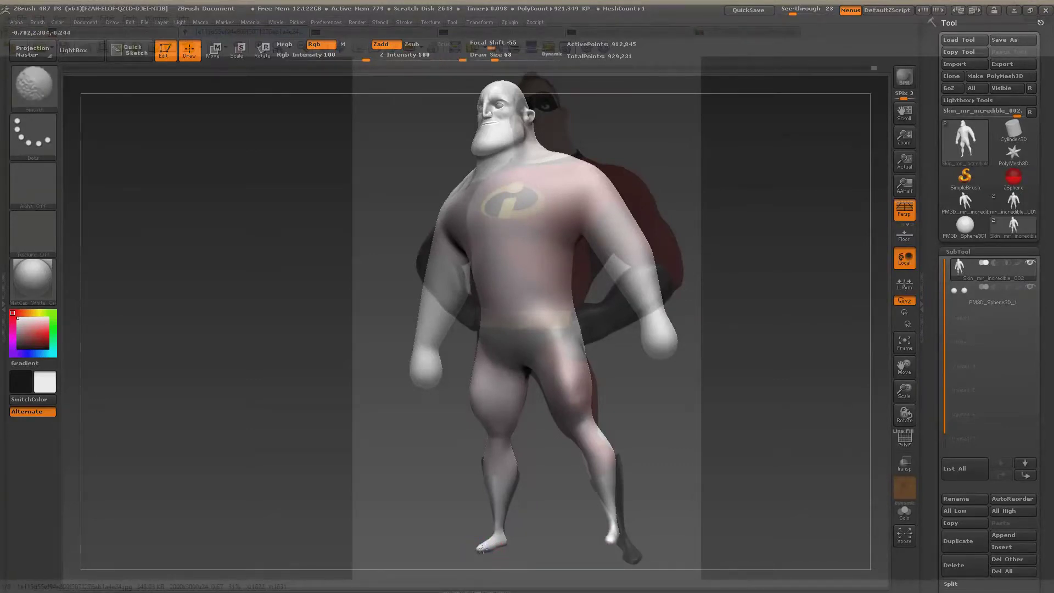
{"action": "key", "text": "shift"}
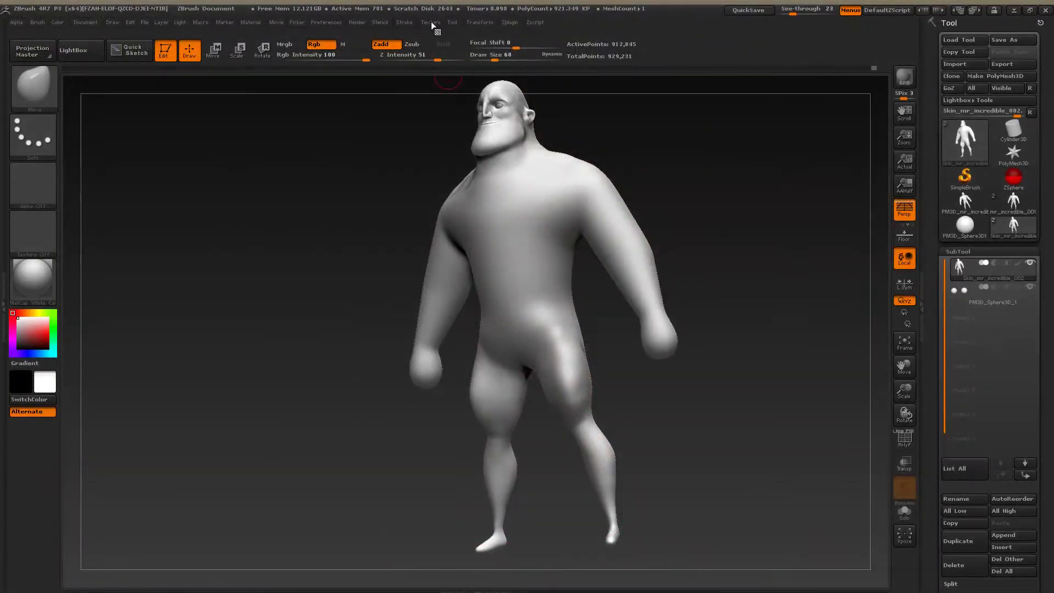
Load the Cust2 front reference and rotate the model to overlay it
{"action": "left_click", "coordinate": [431, 21]}
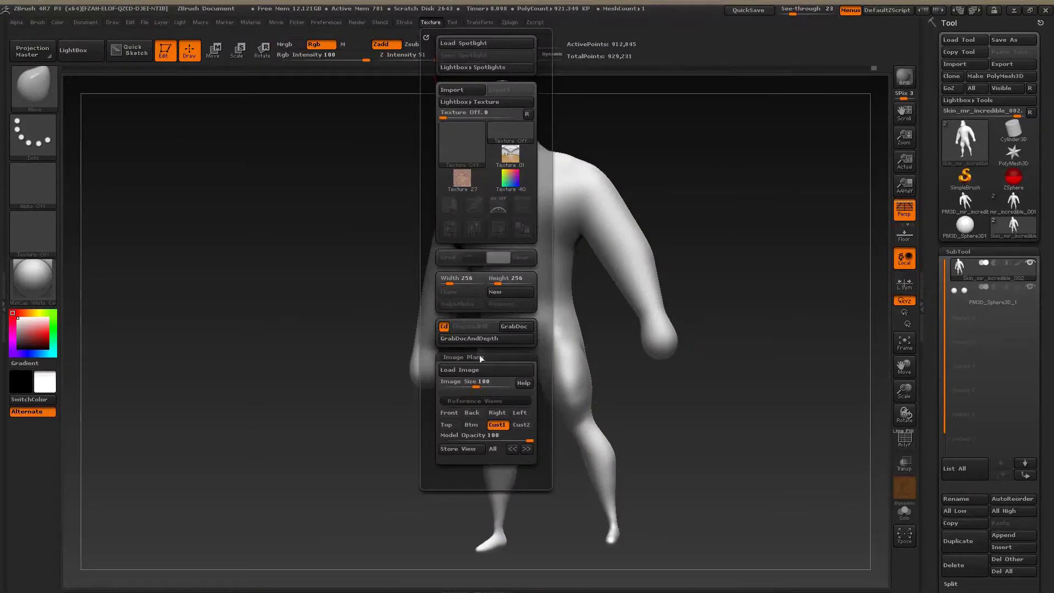
{"action": "left_click", "coordinate": [520, 424]}
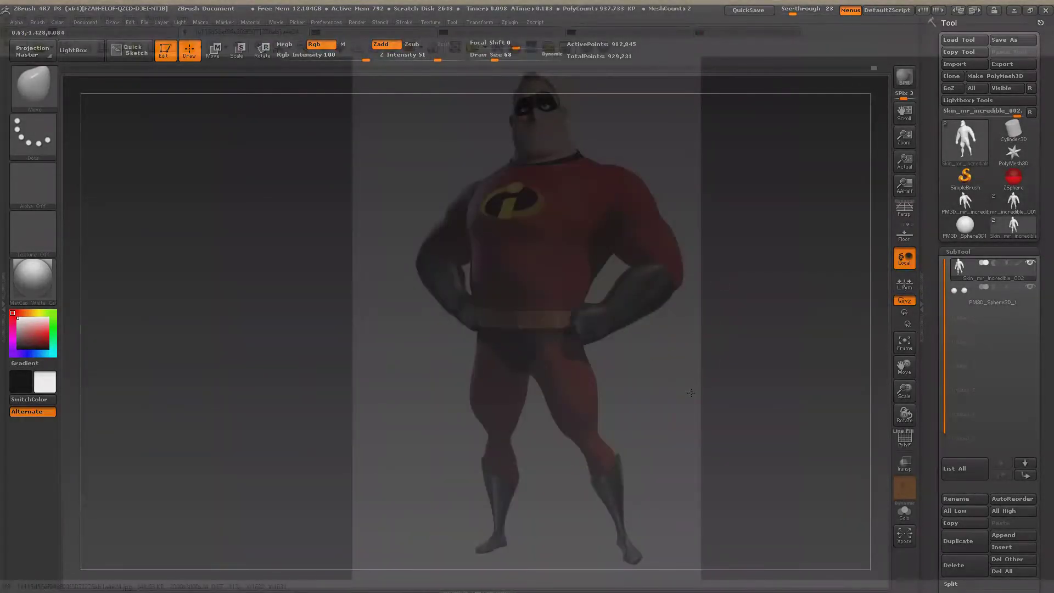
{"action": "mouse_move", "coordinate": [709, 247]}
{"action": "left_mouse_down"}
{"action": "mouse_move", "coordinate": [766, 354]}
{"action": "mouse_move", "coordinate": [742, 441]}
{"action": "mouse_move", "coordinate": [678, 452]}
{"action": "mouse_move", "coordinate": [706, 493]}
{"action": "left_mouse_up"}
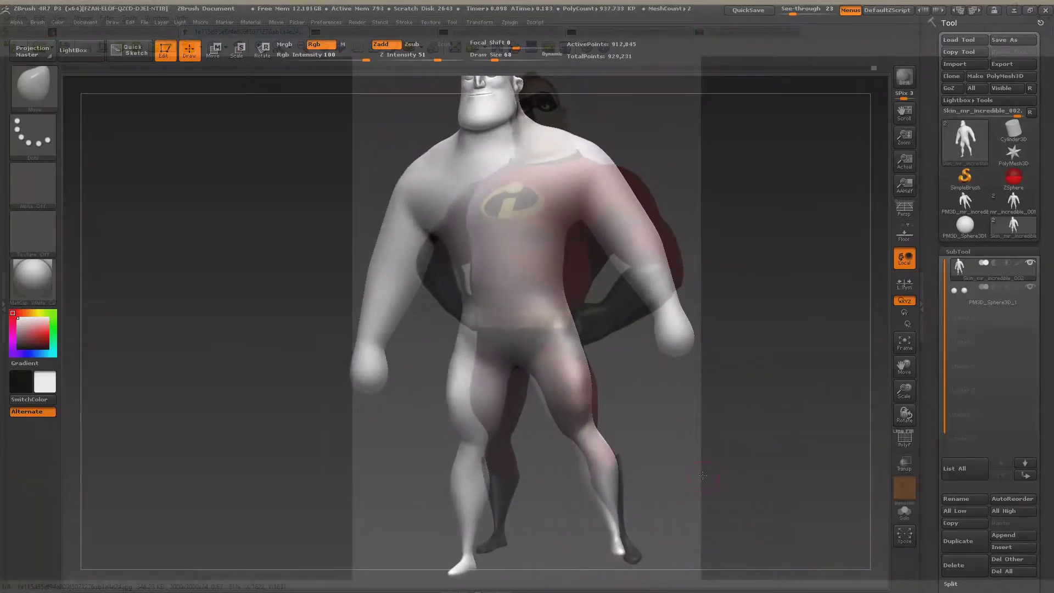
{"action": "mouse_move", "coordinate": [706, 493]}
{"action": "left_mouse_down"}
{"action": "mouse_move", "coordinate": [696, 476]}
{"action": "mouse_move", "coordinate": [710, 478]}
{"action": "left_mouse_up"}
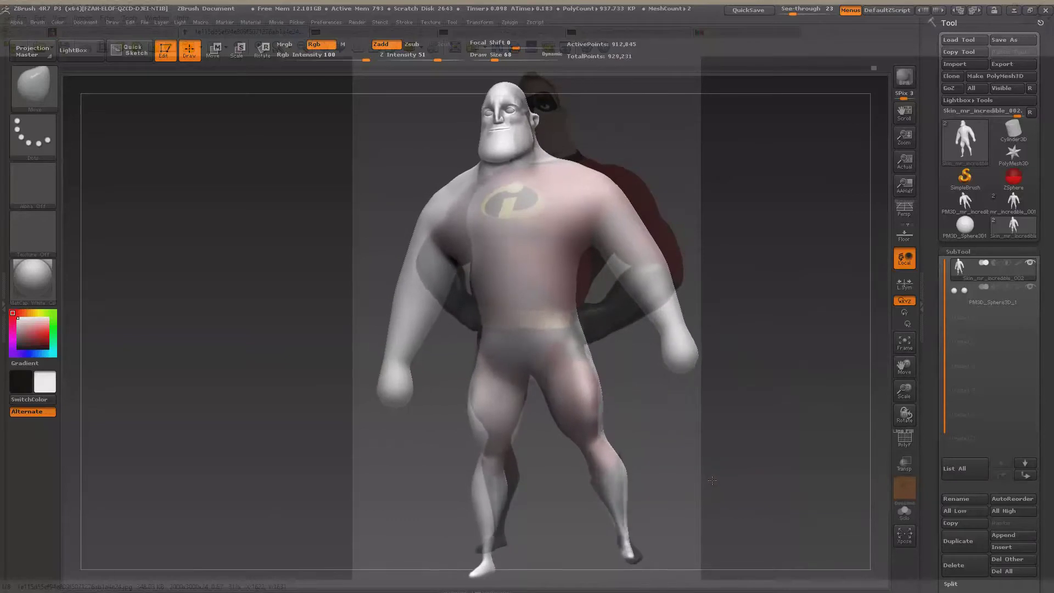
{"action": "left_click_drag", "start_coordinate": [711, 478], "coordinate": [713, 468]}
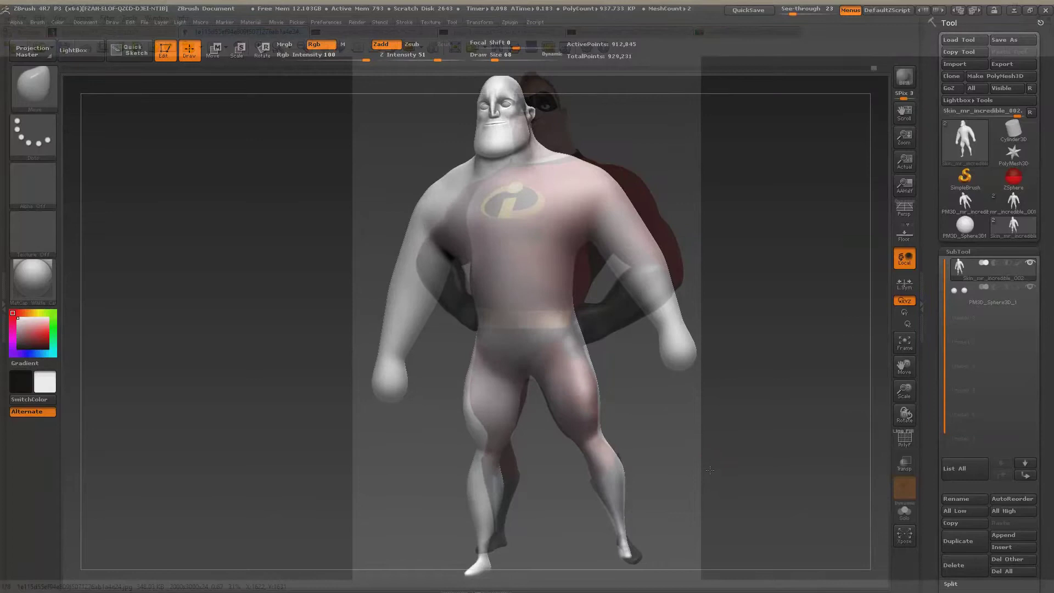
{"action": "left_click_drag", "start_coordinate": [710, 471], "coordinate": [711, 467]}
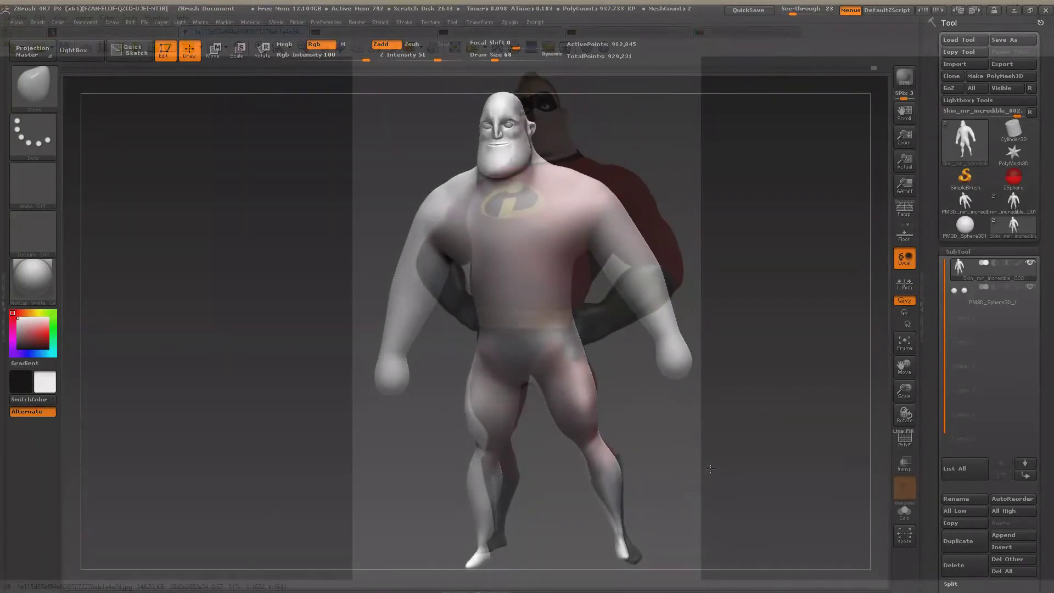
Turn on perspective and fine-tune the model's rotation against the reference
{"action": "left_click", "coordinate": [904, 209]}
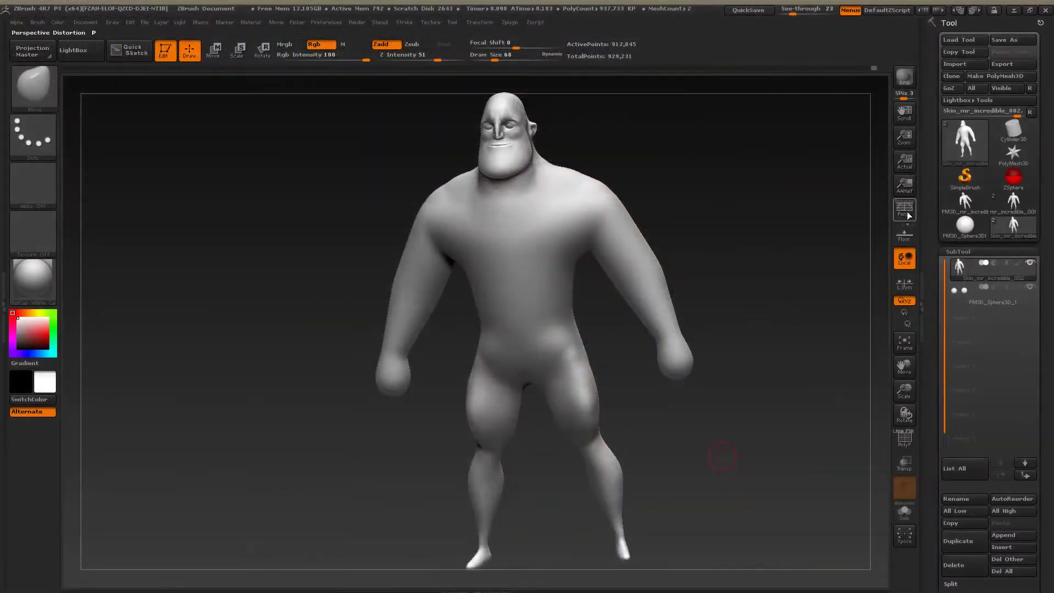
{"action": "left_click", "coordinate": [905, 210]}
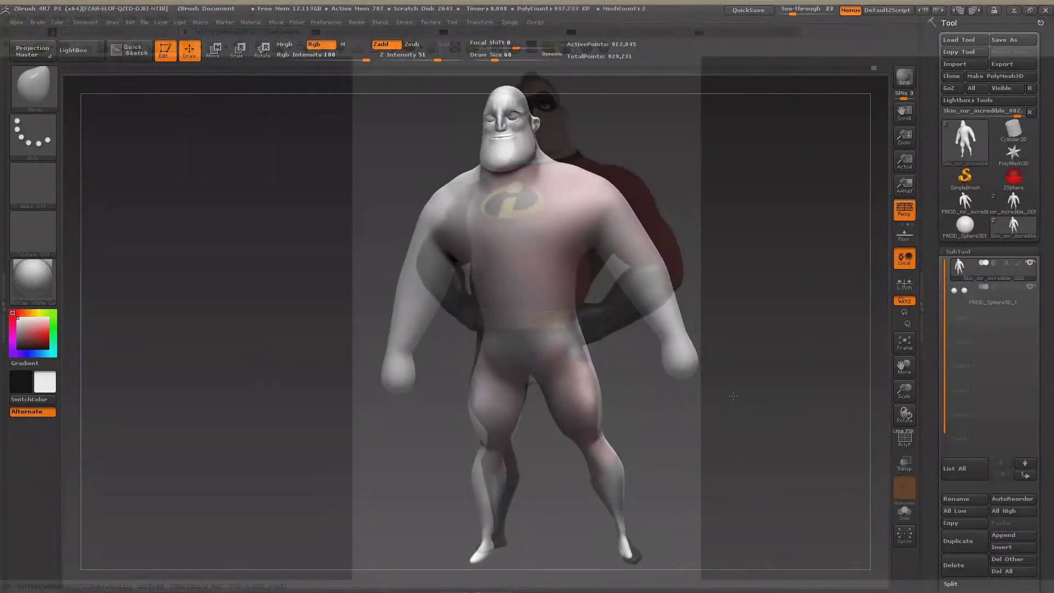
{"action": "left_click_drag", "start_coordinate": [732, 397], "coordinate": [731, 401]}
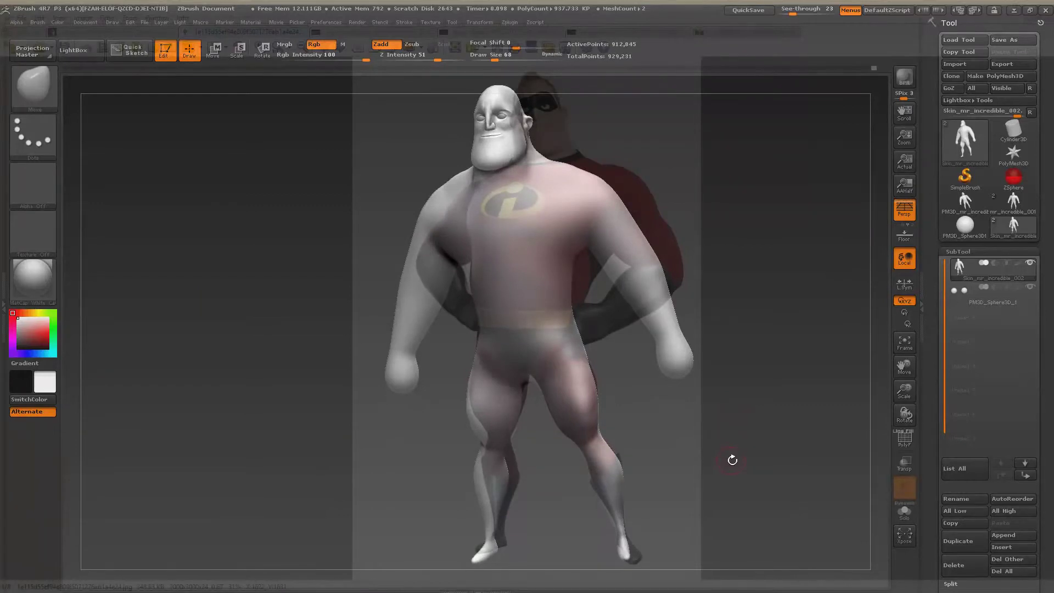
{"action": "left_click_drag", "start_coordinate": [734, 459], "coordinate": [734, 460]}
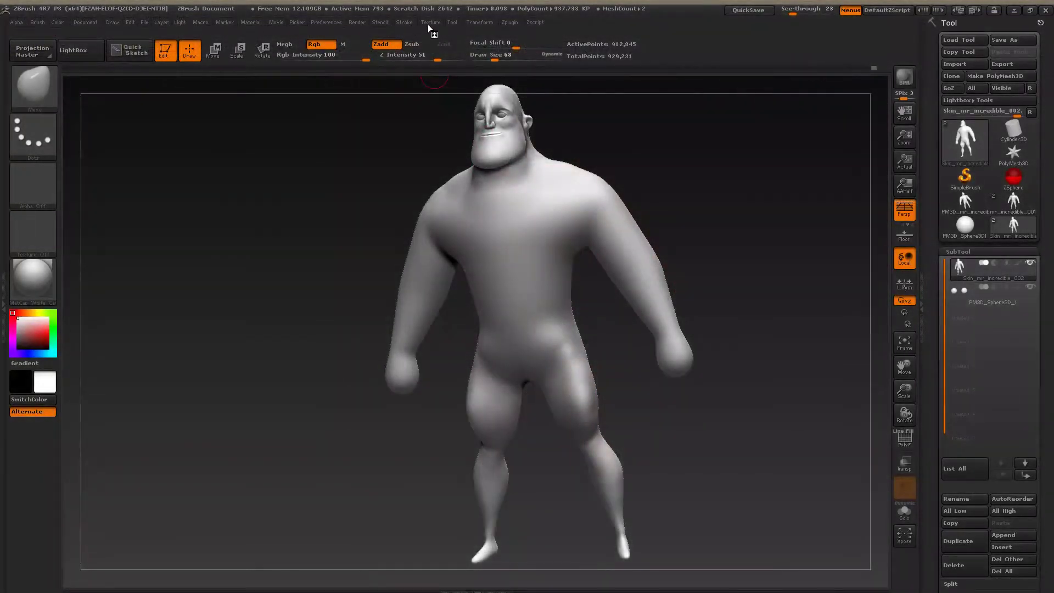
Adjust Model Opacity over the reference and pull both foot tips into a boot-like toe
{"action": "left_click", "coordinate": [431, 22]}
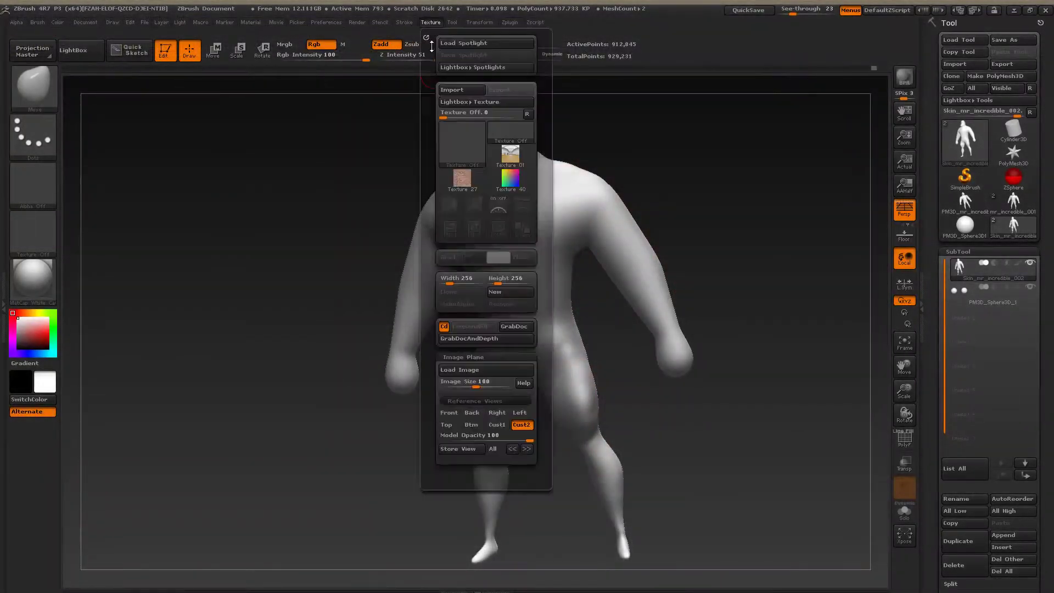
{"action": "left_click_drag", "start_coordinate": [462, 446], "coordinate": [463, 451]}
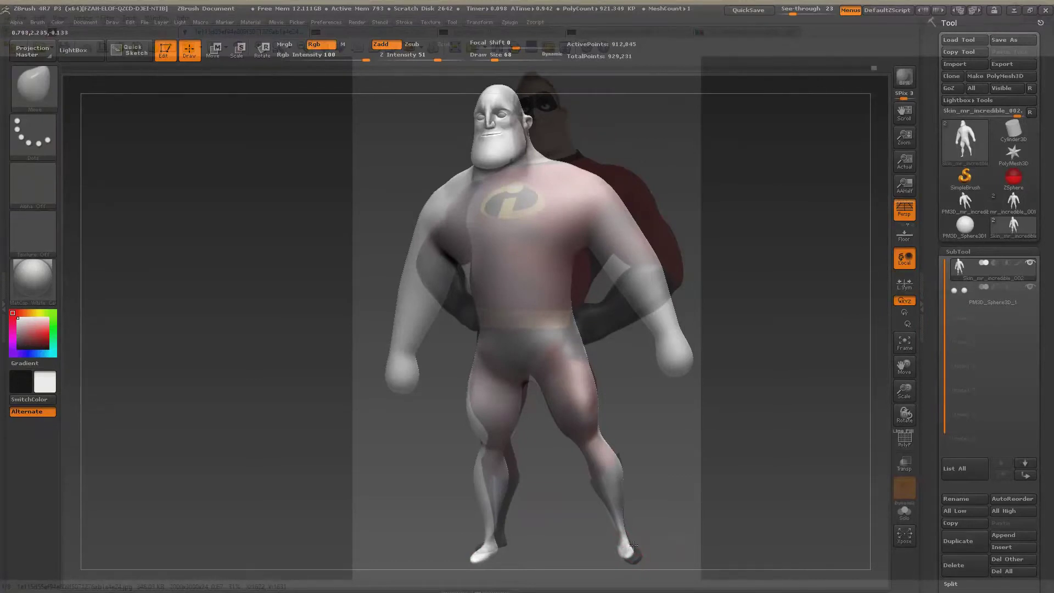
{"action": "mouse_move", "coordinate": [629, 552]}
{"action": "left_mouse_down"}
{"action": "mouse_move", "coordinate": [636, 561]}
{"action": "mouse_move", "coordinate": [621, 552]}
{"action": "left_mouse_up"}
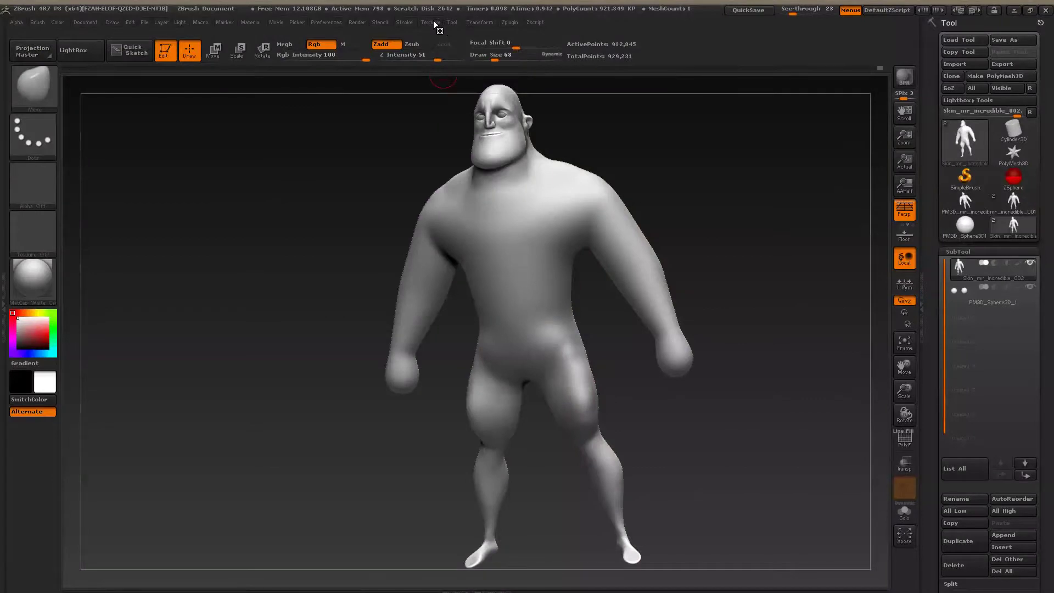
Shape and smooth the feet against the Cust1 three-quarter view, then against the Cust2 front view
{"action": "left_click", "coordinate": [430, 21]}
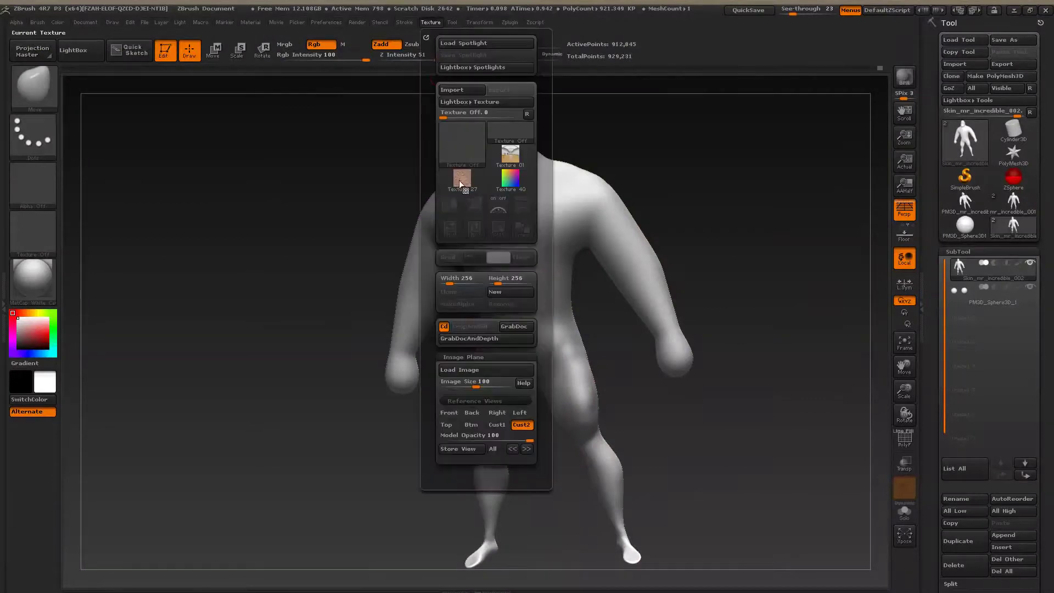
{"action": "left_click", "coordinate": [498, 425]}
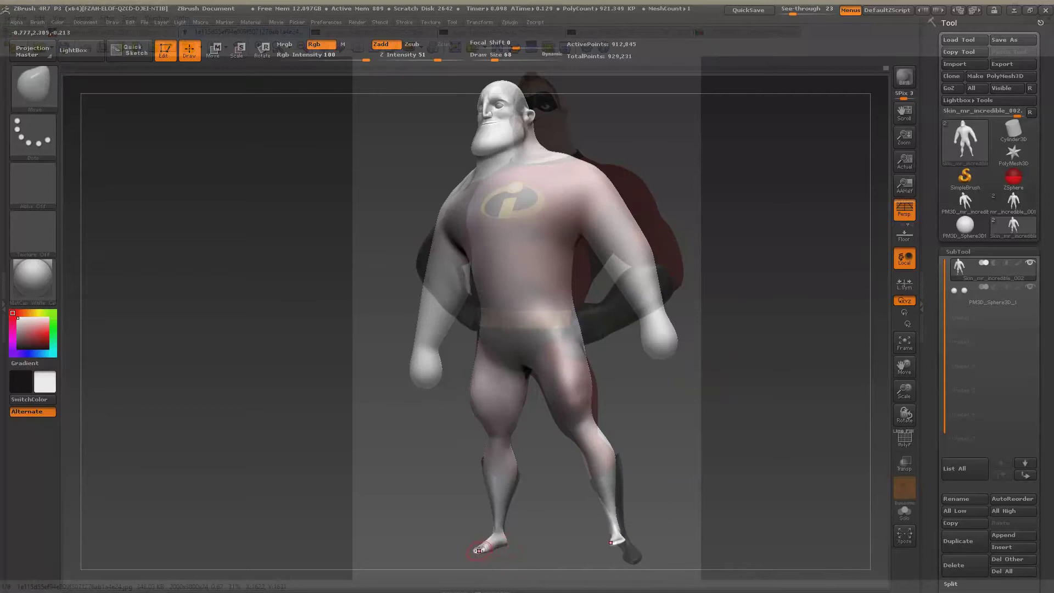
{"action": "key", "text": "shift"}
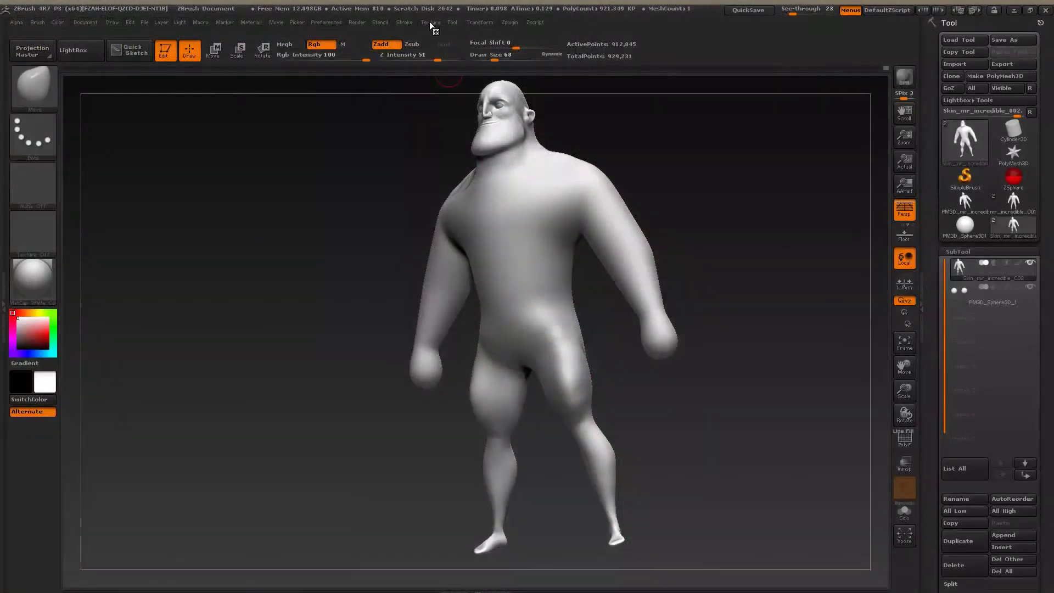
{"action": "left_click", "coordinate": [429, 21]}
{"action": "left_click", "coordinate": [520, 424]}
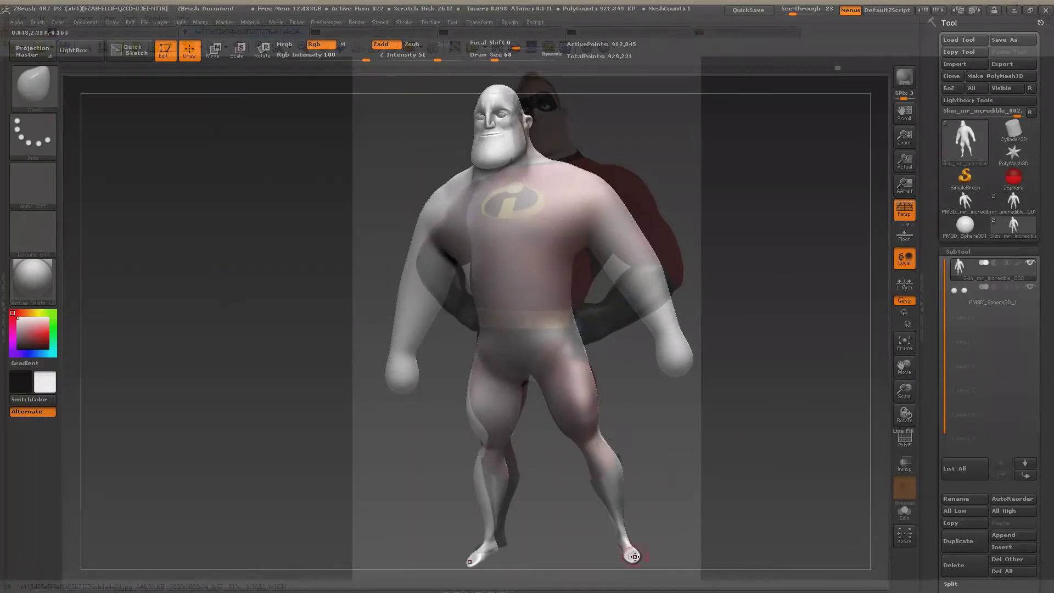
Zoom in on the right foot and reshape its toe and heel with the Move brush
{"action": "left_click_drag", "start_coordinate": [718, 495], "coordinate": [746, 218]}
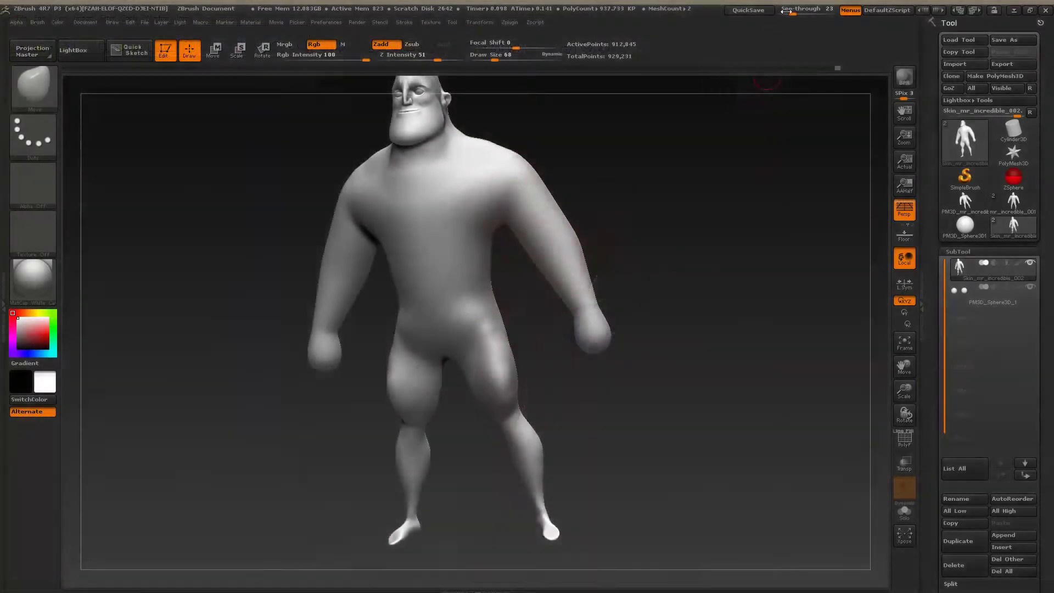
{"action": "left_click_drag", "start_coordinate": [804, 10], "coordinate": [775, 9]}
{"action": "mouse_move", "coordinate": [672, 361]}
{"action": "right_mouse_down", "text": "alt"}
{"action": "mouse_move", "coordinate": [593, 395]}
{"action": "mouse_move", "coordinate": [650, 392]}
{"action": "mouse_move", "coordinate": [550, 439]}
{"action": "right_mouse_up", "text": "alt"}
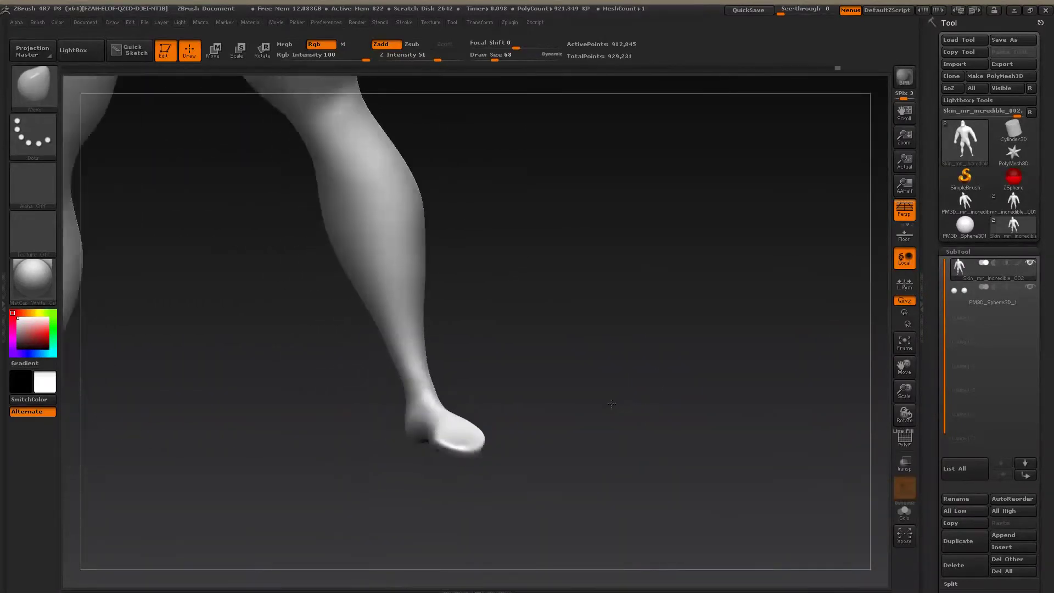
{"action": "left_click_drag", "start_coordinate": [437, 437], "coordinate": [474, 445]}
{"action": "mouse_move", "coordinate": [518, 475]}
{"action": "right_mouse_down"}
{"action": "mouse_move", "coordinate": [500, 485]}
{"action": "mouse_move", "coordinate": [559, 436]}
{"action": "mouse_move", "coordinate": [507, 430]}
{"action": "right_mouse_up"}
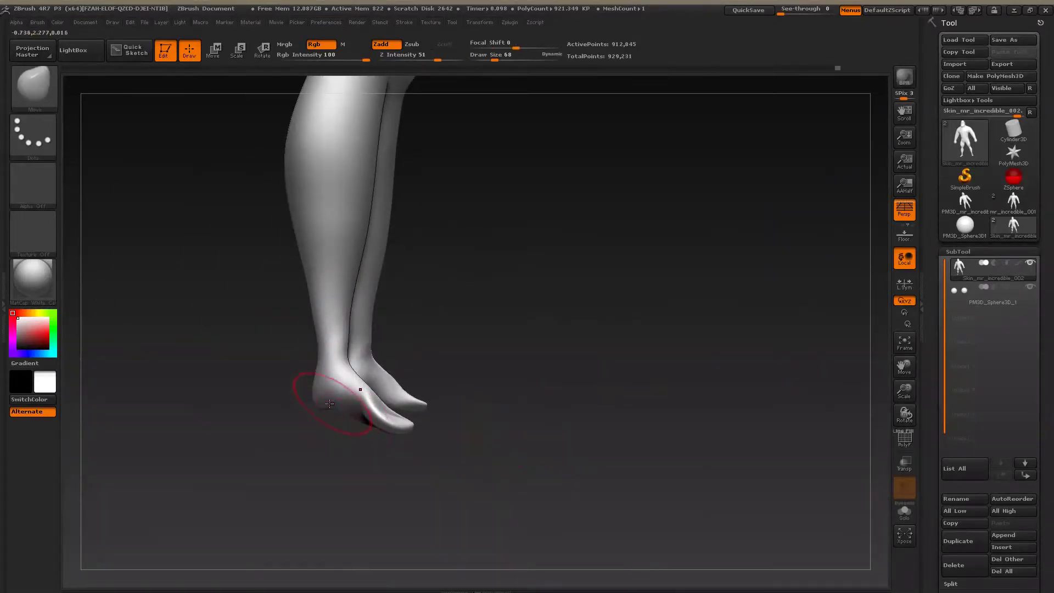
{"action": "mouse_move", "coordinate": [330, 383]}
{"action": "left_mouse_down"}
{"action": "mouse_move", "coordinate": [322, 405]}
{"action": "mouse_move", "coordinate": [417, 427]}
{"action": "mouse_move", "coordinate": [413, 417]}
{"action": "left_mouse_up"}
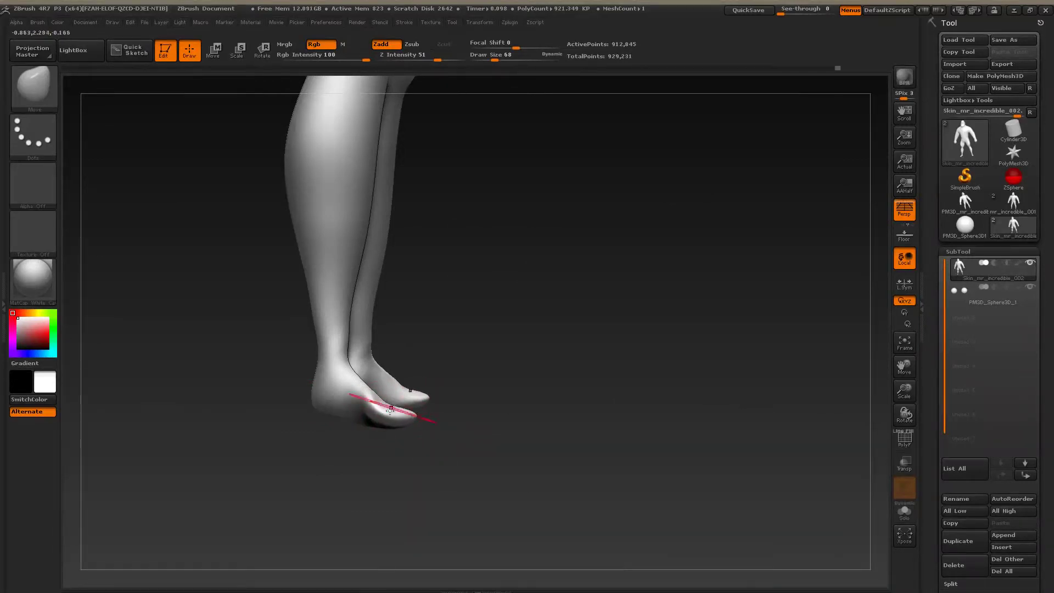
{"action": "right_click_drag", "start_coordinate": [445, 428], "coordinate": [455, 436]}
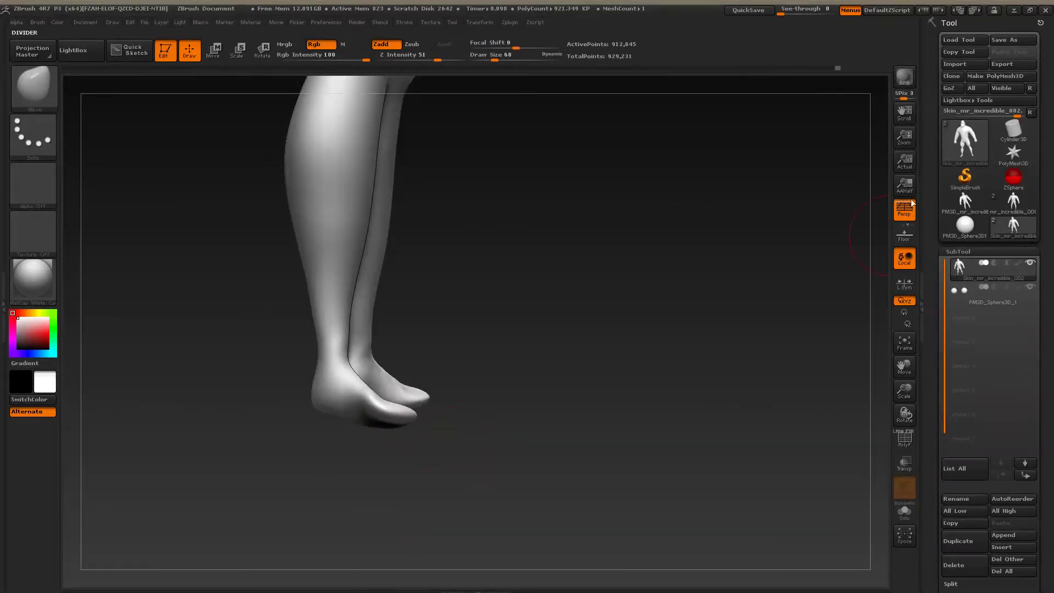
Smooth the back of the heel, drop Draw Size to 56, and refine the foot shape
{"action": "right_click_drag", "start_coordinate": [560, 346], "coordinate": [606, 322]}
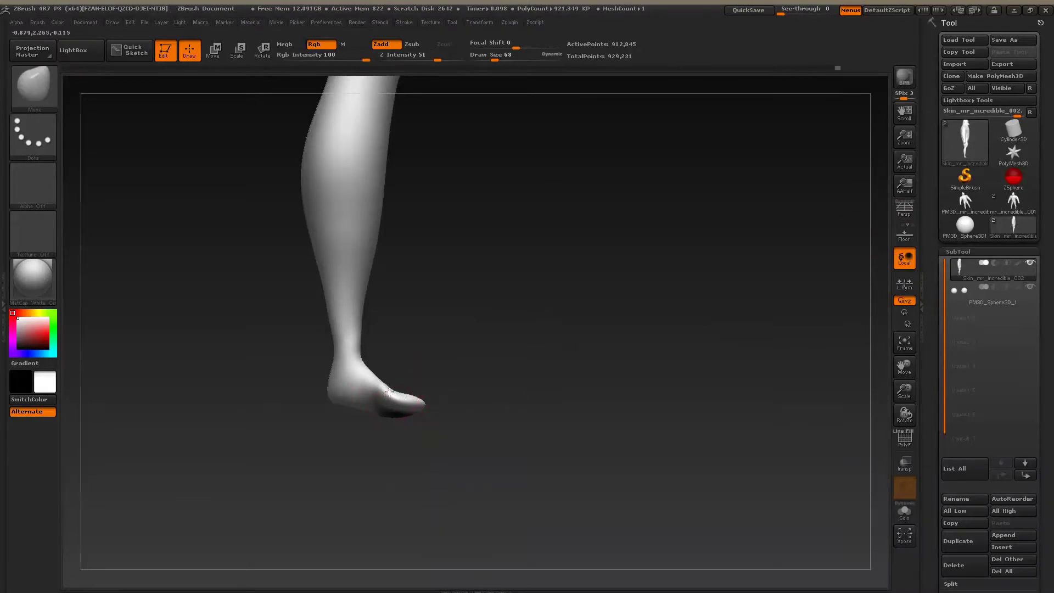
{"action": "left_click_drag", "start_coordinate": [344, 396], "coordinate": [354, 371]}
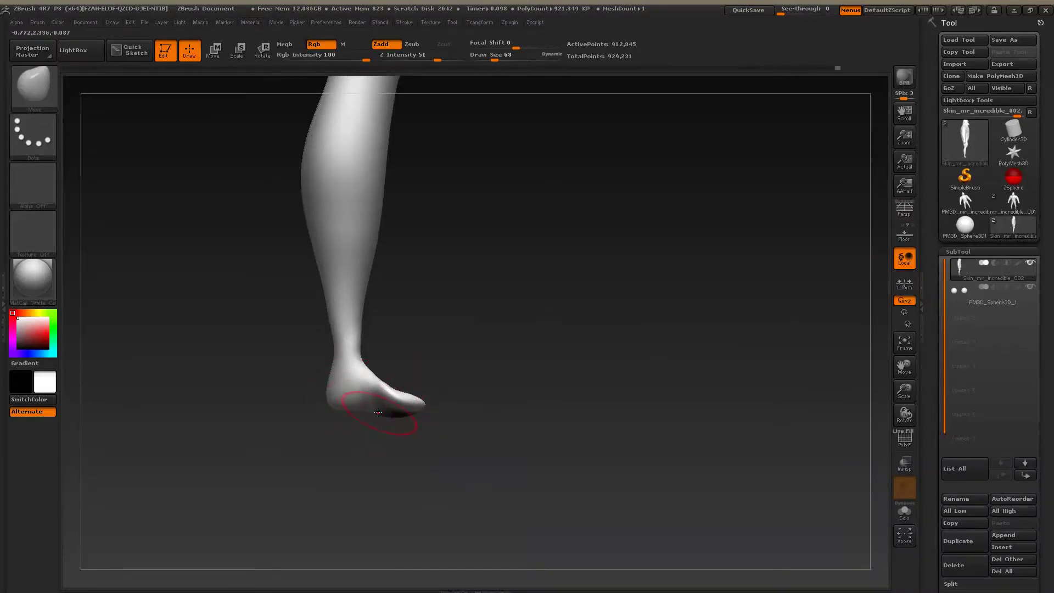
{"action": "mouse_move", "coordinate": [462, 429]}
{"action": "right_mouse_down"}
{"action": "mouse_move", "coordinate": [495, 413]}
{"action": "mouse_move", "coordinate": [461, 428]}
{"action": "right_mouse_up"}
{"action": "key", "text": "s"}
{"action": "mouse_move", "coordinate": [388, 404]}
{"action": "left_mouse_down"}
{"action": "mouse_move", "coordinate": [375, 404]}
{"action": "mouse_move", "coordinate": [385, 405]}
{"action": "left_mouse_up"}
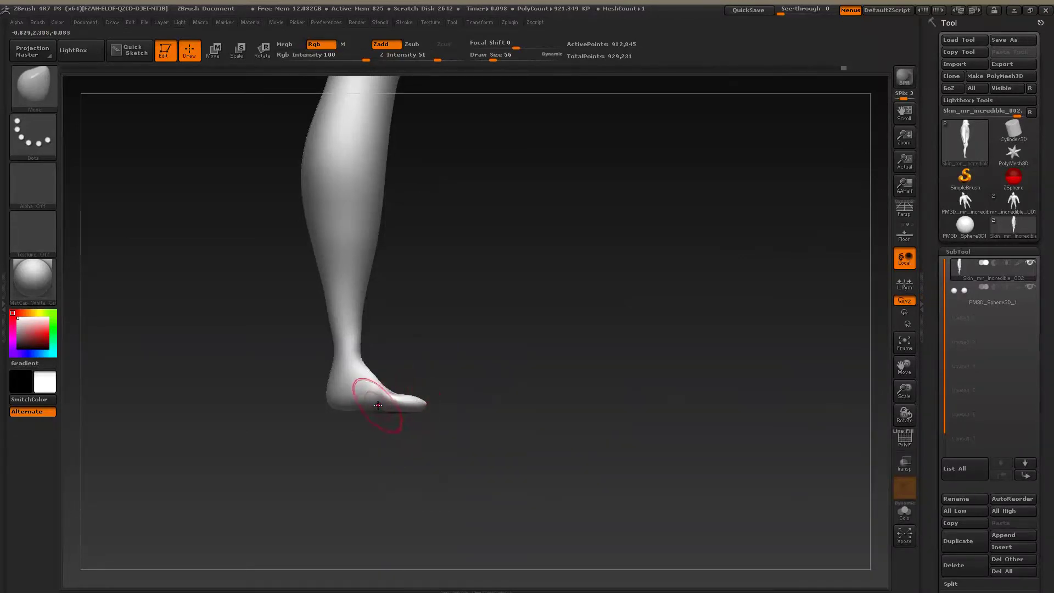
{"action": "mouse_move", "coordinate": [437, 431]}
{"action": "right_mouse_down"}
{"action": "mouse_move", "coordinate": [399, 454]}
{"action": "mouse_move", "coordinate": [486, 438]}
{"action": "mouse_move", "coordinate": [392, 424]}
{"action": "right_mouse_up"}
{"action": "left_click_drag", "start_coordinate": [391, 424], "coordinate": [376, 424]}
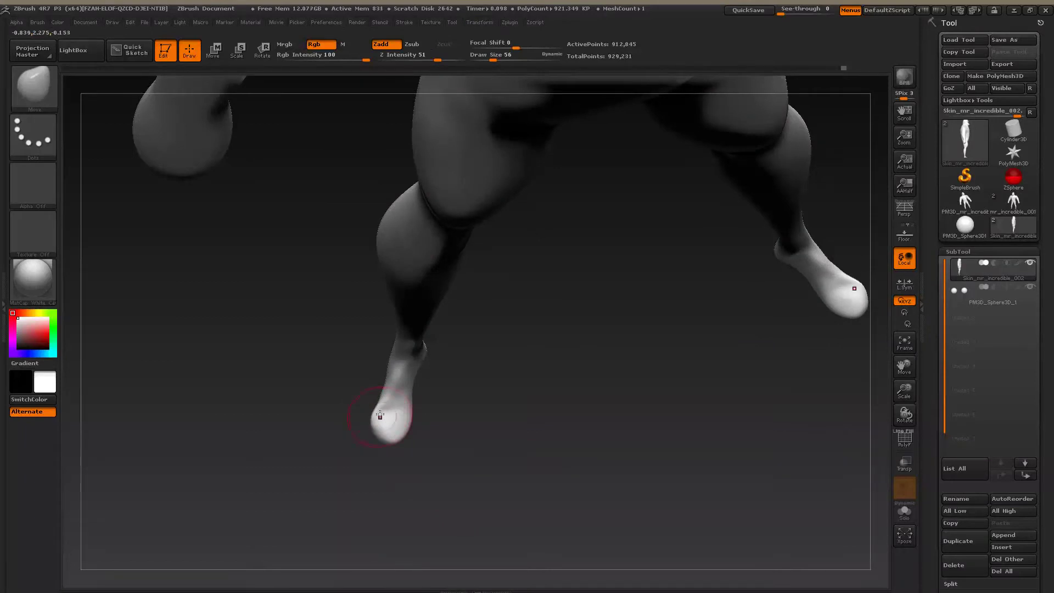
{"action": "mouse_move", "coordinate": [387, 462]}
{"action": "right_mouse_down"}
{"action": "mouse_move", "coordinate": [440, 449]}
{"action": "mouse_move", "coordinate": [399, 371]}
{"action": "mouse_move", "coordinate": [371, 445]}
{"action": "right_mouse_up"}
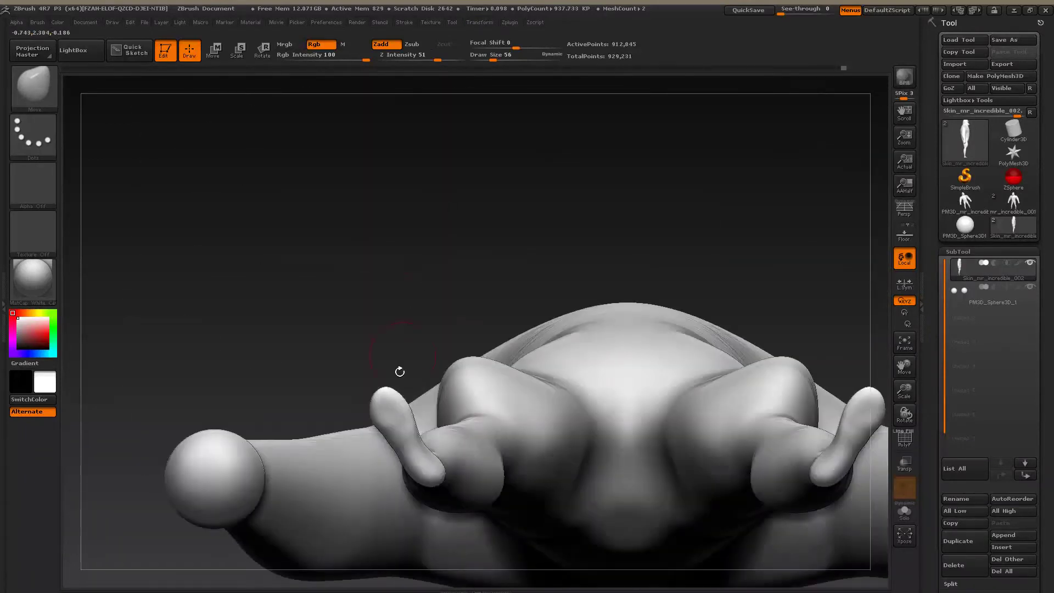
Shrink the brush to 53 and pull both toe tips outward symmetrically
{"action": "key", "text": "s"}
{"action": "mouse_move", "coordinate": [385, 431]}
{"action": "left_mouse_down"}
{"action": "mouse_move", "coordinate": [431, 412]}
{"action": "mouse_move", "coordinate": [406, 416]}
{"action": "mouse_move", "coordinate": [400, 405]}
{"action": "left_mouse_up"}
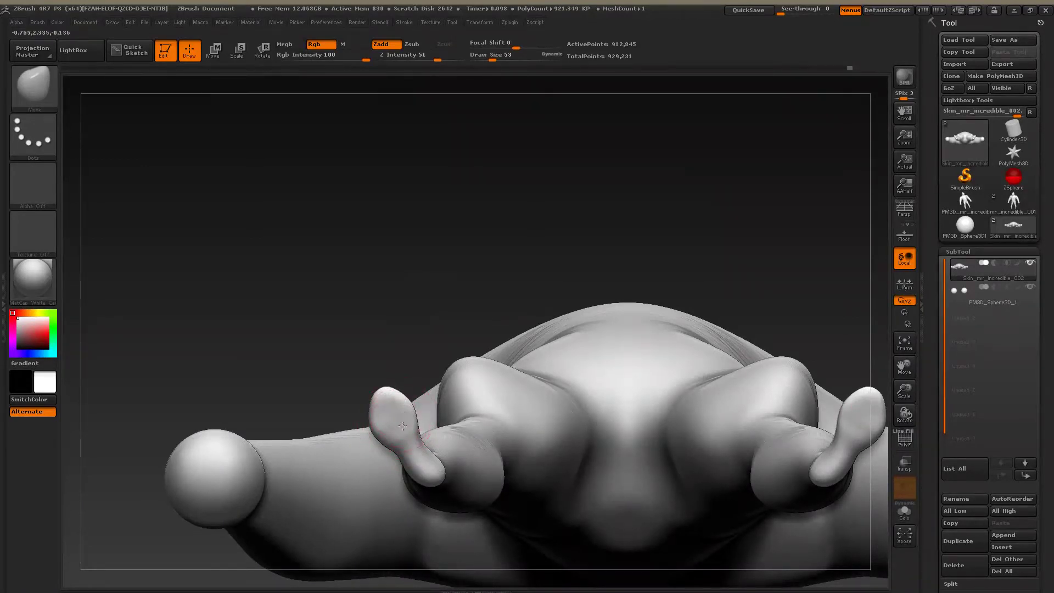
{"action": "mouse_move", "coordinate": [435, 465]}
{"action": "left_mouse_down"}
{"action": "mouse_move", "coordinate": [420, 463]}
{"action": "mouse_move", "coordinate": [434, 460]}
{"action": "mouse_move", "coordinate": [419, 474]}
{"action": "mouse_move", "coordinate": [430, 460]}
{"action": "left_mouse_up"}
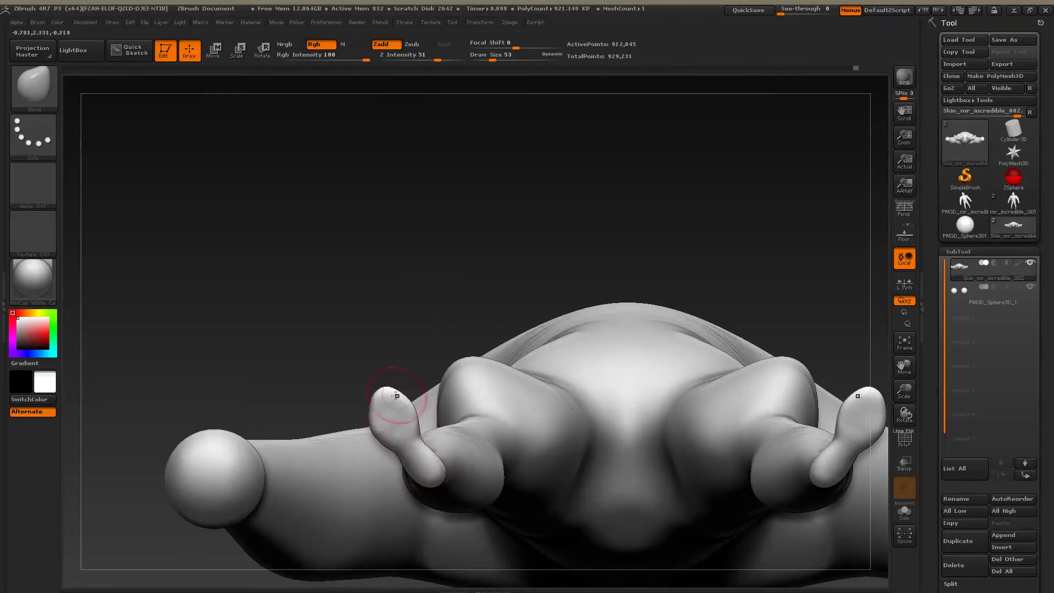
{"action": "left_click_drag", "start_coordinate": [397, 397], "coordinate": [375, 391]}
{"action": "mouse_move", "coordinate": [247, 248]}
{"action": "right_mouse_down"}
{"action": "mouse_move", "coordinate": [414, 413]}
{"action": "mouse_move", "coordinate": [445, 486]}
{"action": "right_mouse_up"}
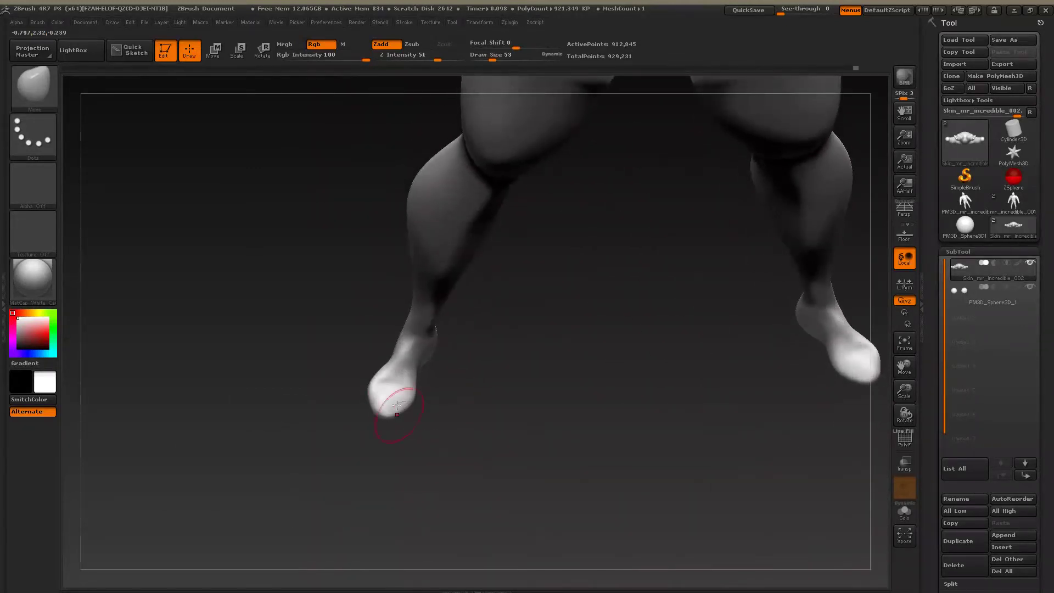
Smooth and touch up the toe tips, then bring up the XnView reference image
{"action": "left_click_drag", "start_coordinate": [397, 405], "coordinate": [382, 387], "text": "shift"}
{"action": "mouse_move", "coordinate": [451, 448]}
{"action": "left_mouse_down"}
{"action": "mouse_move", "coordinate": [456, 435]}
{"action": "mouse_move", "coordinate": [481, 500]}
{"action": "mouse_move", "coordinate": [398, 412]}
{"action": "mouse_move", "coordinate": [387, 363]}
{"action": "mouse_move", "coordinate": [442, 345]}
{"action": "mouse_move", "coordinate": [495, 248]}
{"action": "left_mouse_up"}
{"action": "left_click_drag", "start_coordinate": [398, 336], "coordinate": [404, 363]}
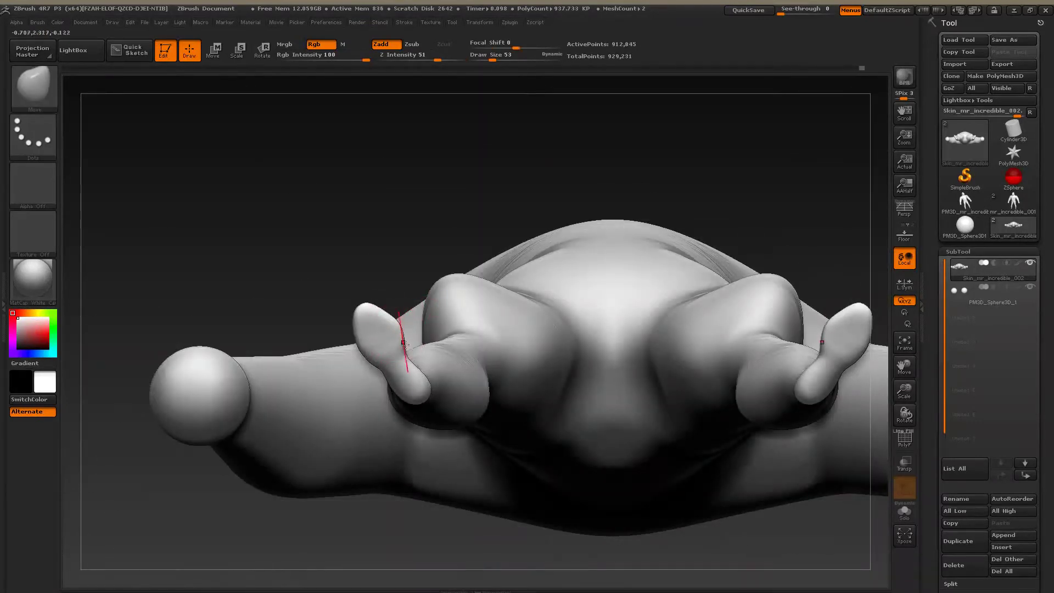
{"action": "key", "text": "alt+Tab"}
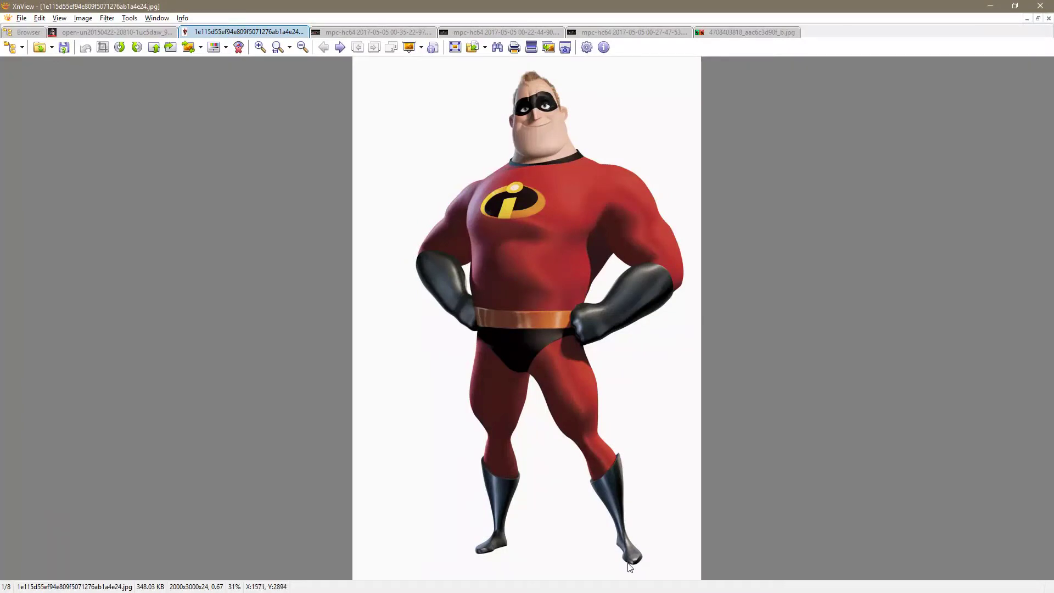
Zoom the reference picture in twice and pan down to the boots
{"action": "left_click", "coordinate": [262, 47]}
{"action": "left_click", "coordinate": [261, 47]}
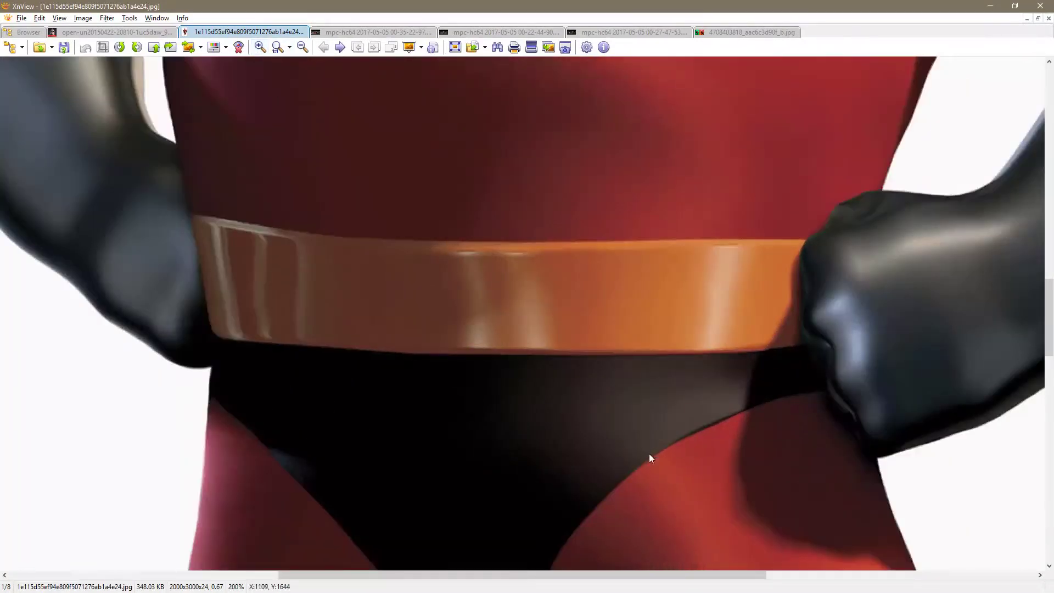
{"action": "mouse_move", "coordinate": [649, 454]}
{"action": "left_mouse_down"}
{"action": "mouse_move", "coordinate": [584, 329]}
{"action": "mouse_move", "coordinate": [538, 276]}
{"action": "mouse_move", "coordinate": [606, 437]}
{"action": "mouse_move", "coordinate": [559, 355]}
{"action": "left_mouse_up"}
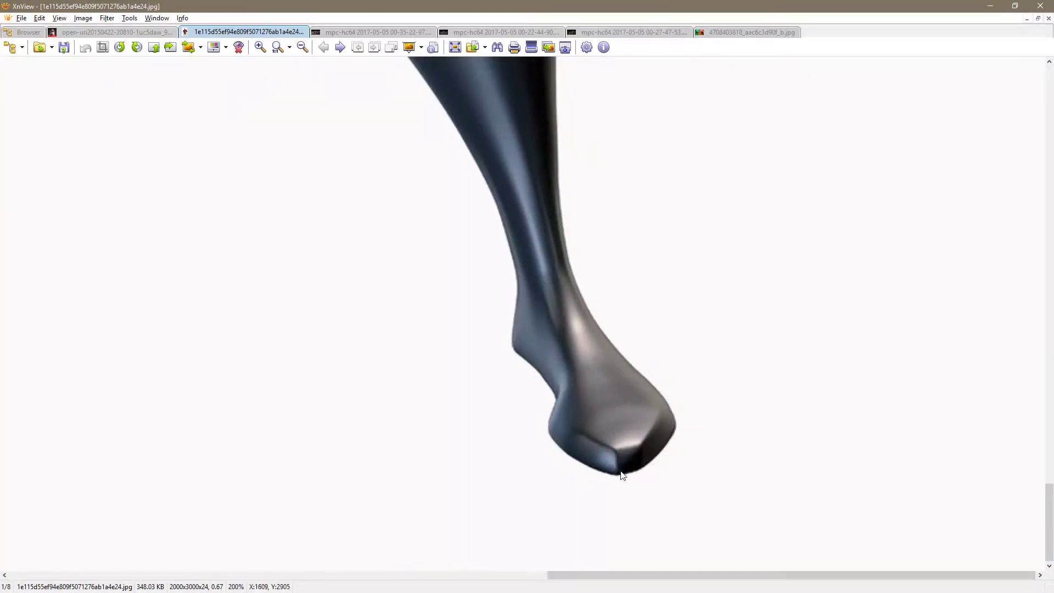
Back in ZBrush, set the brush size to 32 and check both legs against the reference
{"action": "key", "text": "alt+Tab"}
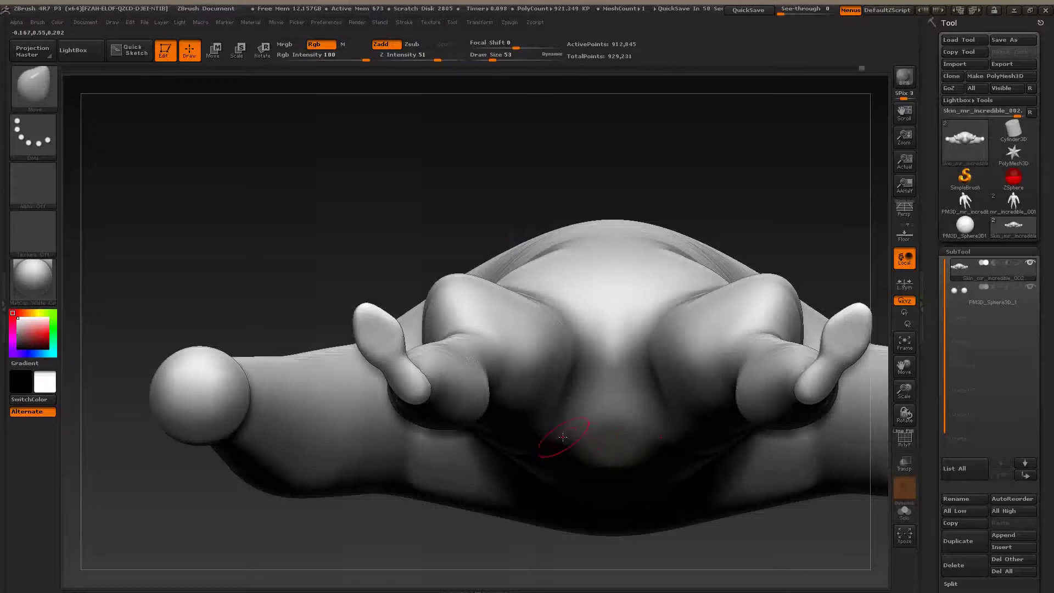
{"action": "right_click_drag", "start_coordinate": [406, 233], "coordinate": [410, 371]}
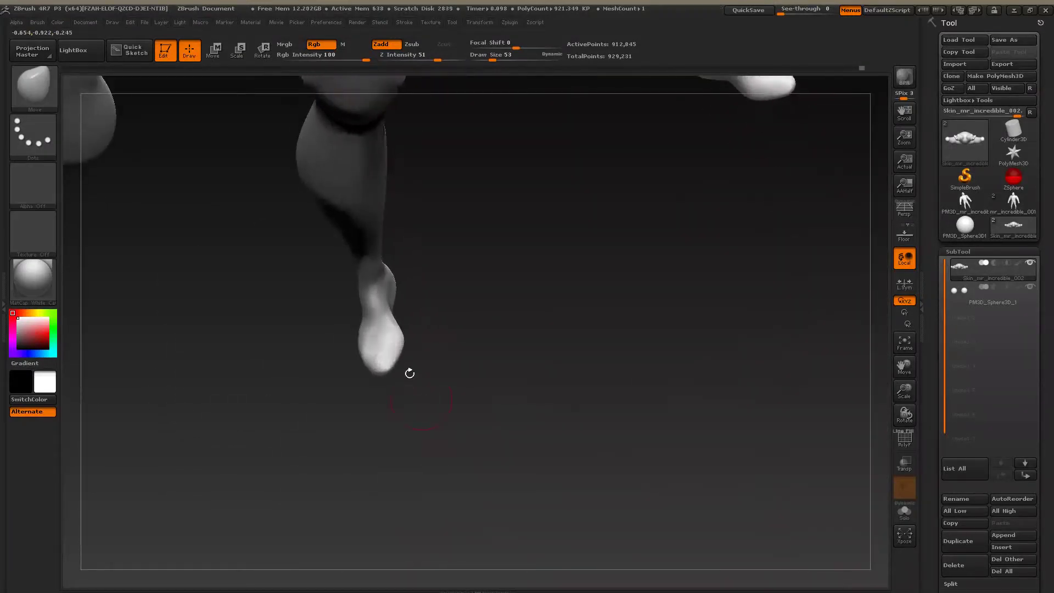
{"action": "key", "text": "s"}
{"action": "left_click_drag", "start_coordinate": [412, 360], "coordinate": [387, 360]}
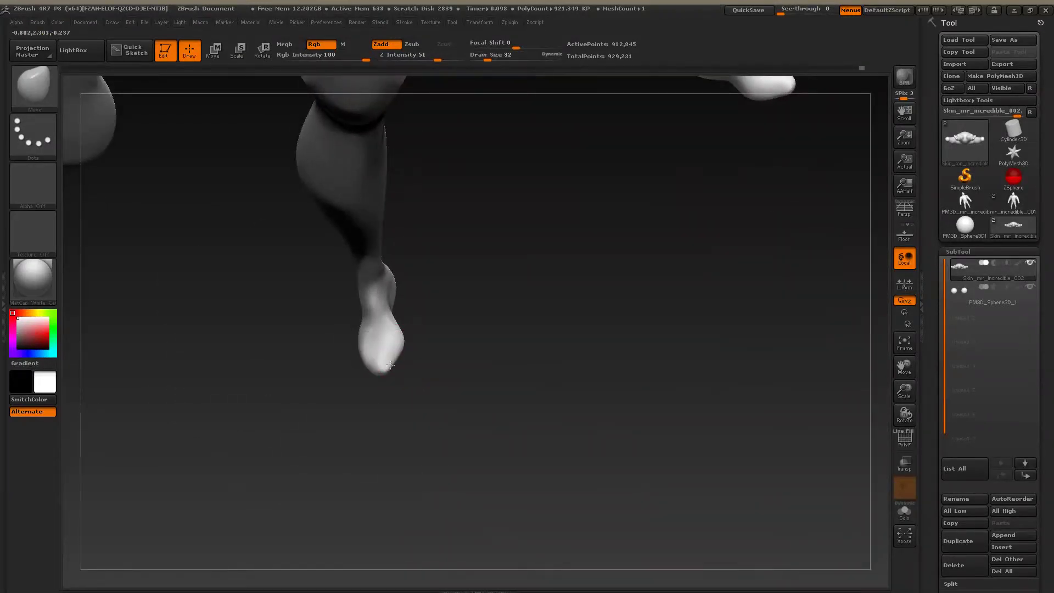
{"action": "mouse_move", "coordinate": [483, 366]}
{"action": "right_mouse_down"}
{"action": "mouse_move", "coordinate": [584, 411]}
{"action": "mouse_move", "coordinate": [445, 486]}
{"action": "right_mouse_up"}
{"action": "key", "text": "alt+Tab"}
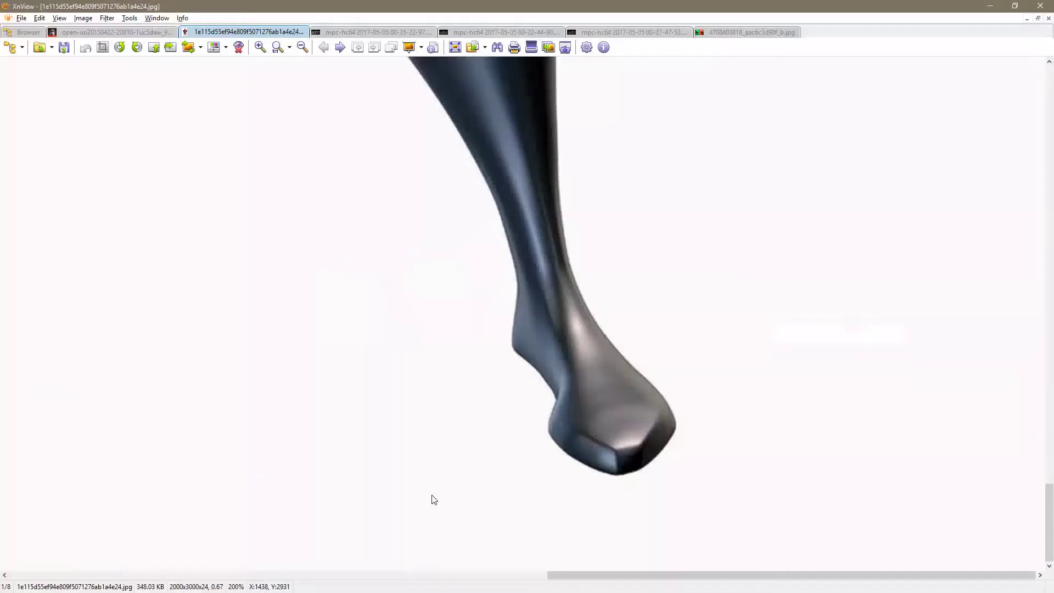
{"action": "key", "text": "alt+Tab"}
Build up the heel and ankle area and smooth the heel, ending in a front view
{"action": "right_click_drag", "start_coordinate": [511, 443], "coordinate": [516, 449]}
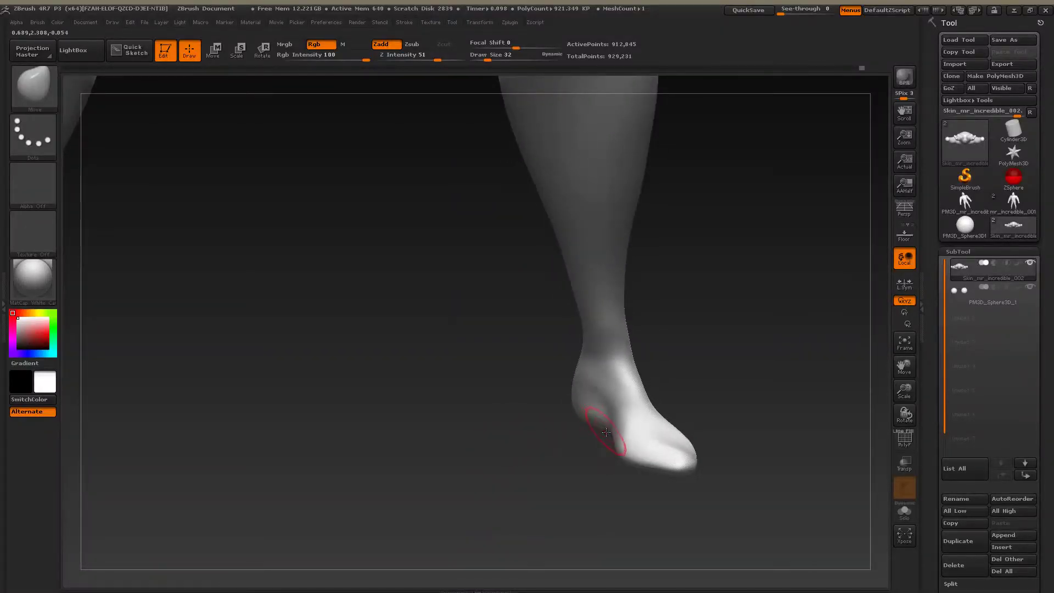
{"action": "left_click_drag", "start_coordinate": [600, 397], "coordinate": [581, 418]}
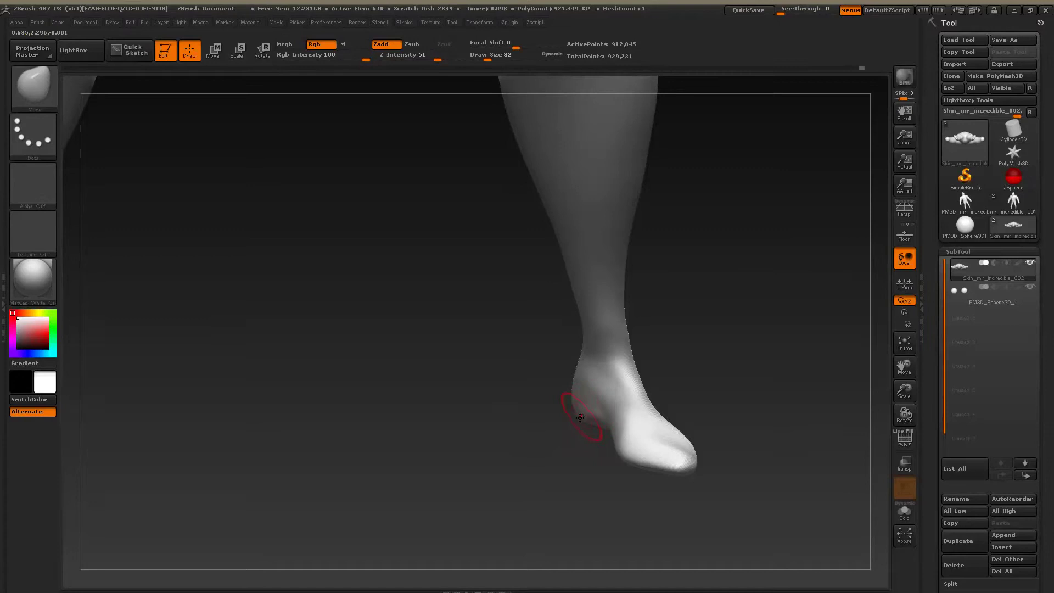
{"action": "mouse_move", "coordinate": [555, 462]}
{"action": "right_mouse_down"}
{"action": "mouse_move", "coordinate": [593, 470]}
{"action": "mouse_move", "coordinate": [563, 486]}
{"action": "mouse_move", "coordinate": [569, 478]}
{"action": "right_mouse_up"}
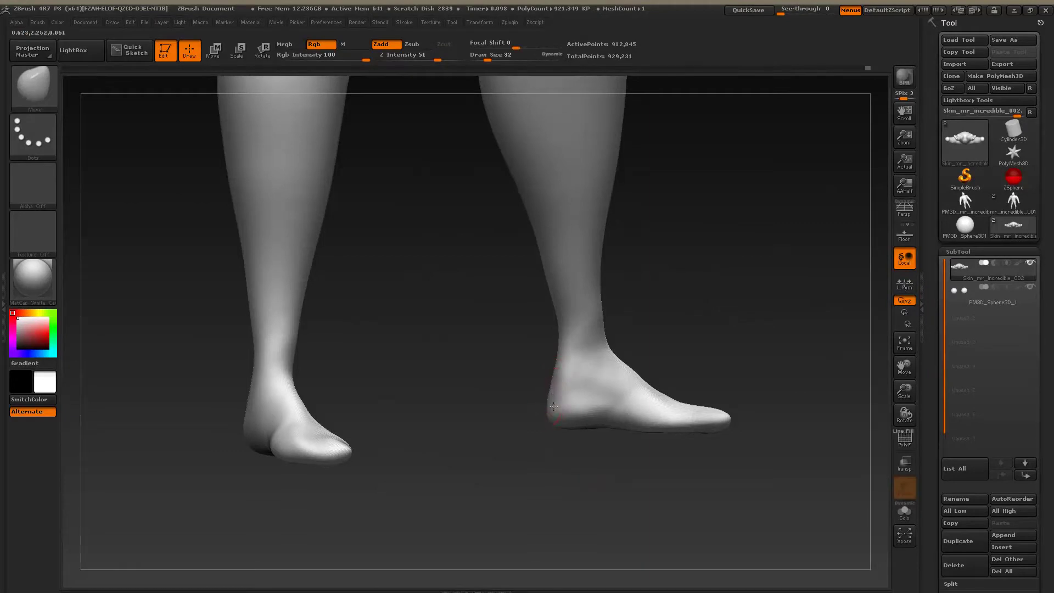
{"action": "mouse_move", "coordinate": [560, 462]}
{"action": "right_mouse_down"}
{"action": "mouse_move", "coordinate": [576, 473]}
{"action": "mouse_move", "coordinate": [567, 479]}
{"action": "right_mouse_up"}
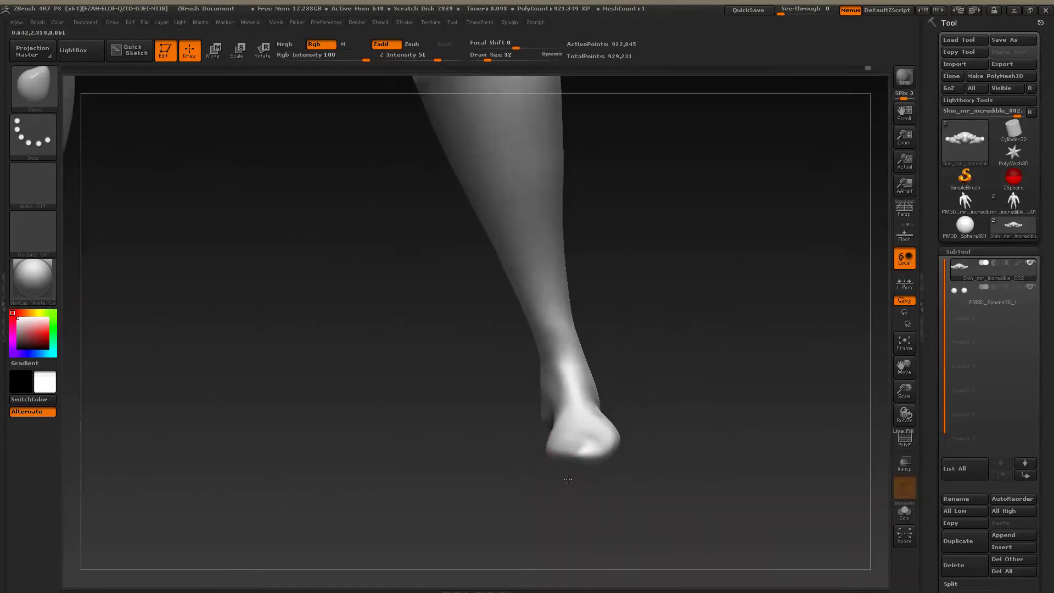
{"action": "left_click_drag", "start_coordinate": [569, 437], "coordinate": [586, 447], "text": "shift"}
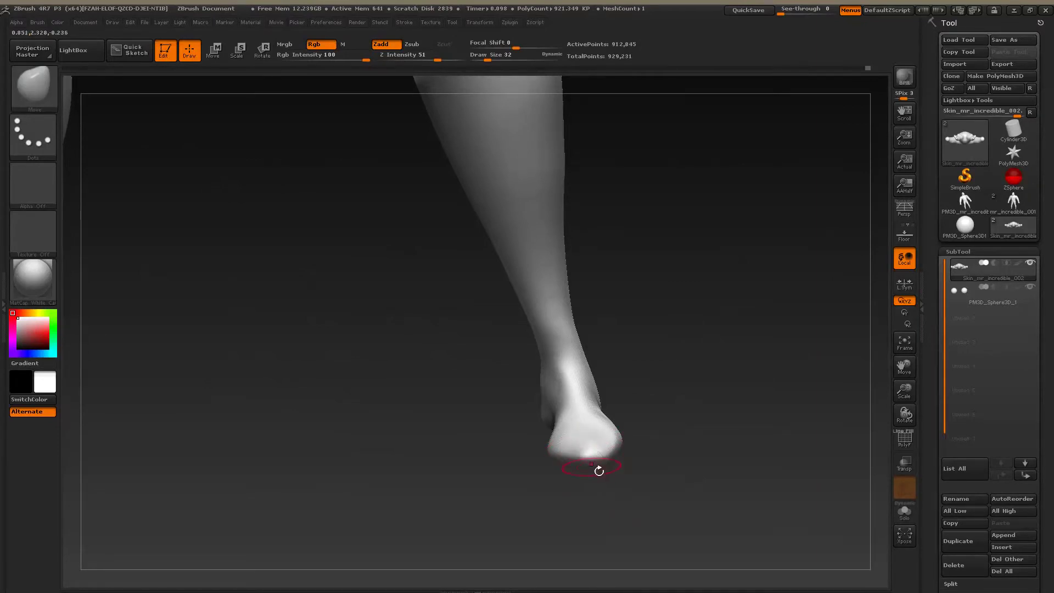
{"action": "right_click_drag", "start_coordinate": [599, 471], "coordinate": [560, 412]}
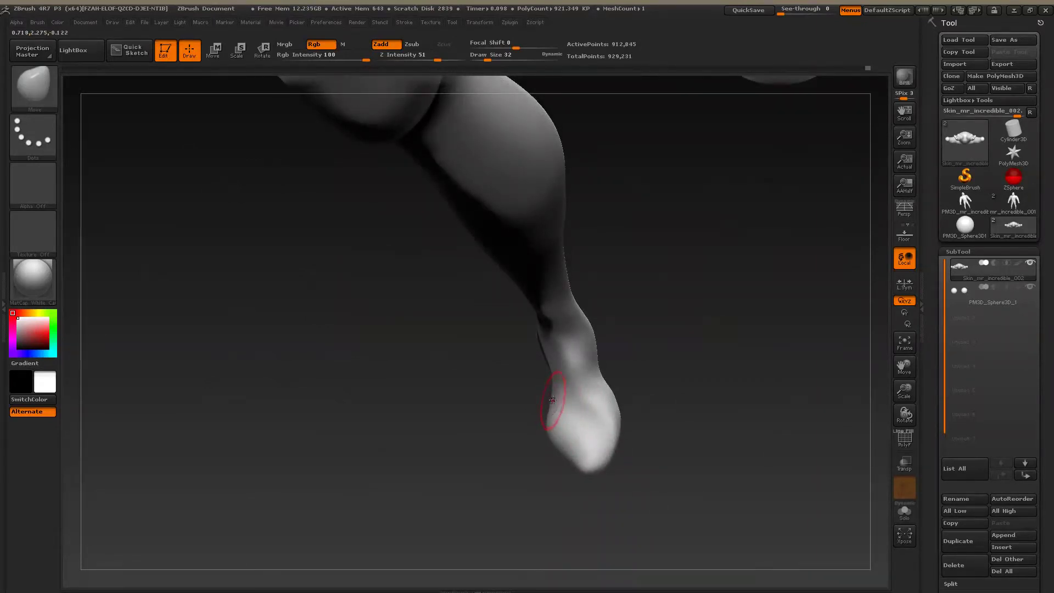
{"action": "left_click_drag", "start_coordinate": [611, 418], "coordinate": [597, 438], "text": "shift"}
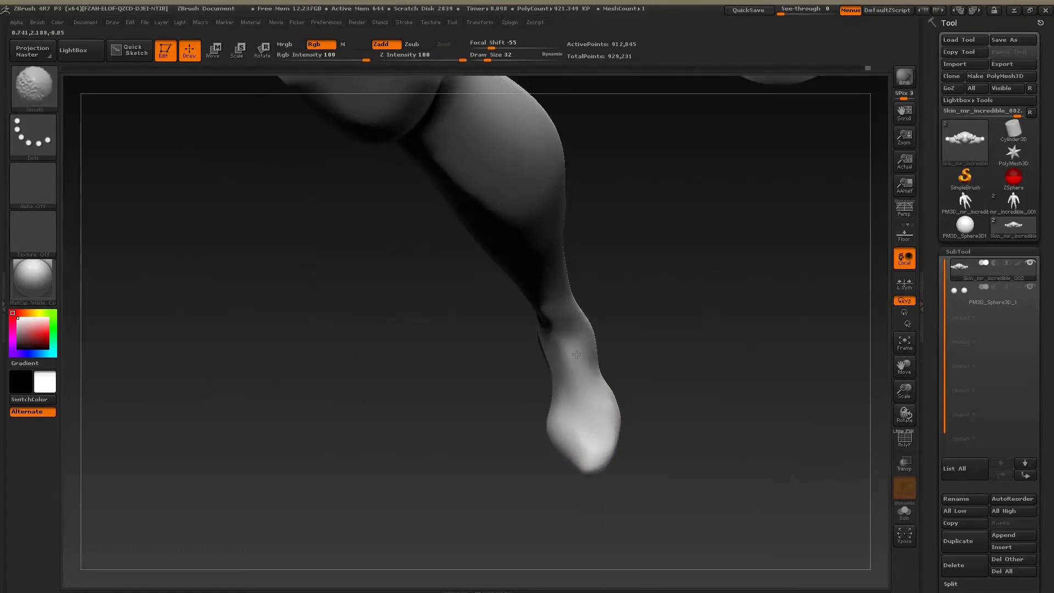
{"action": "left_click_drag", "start_coordinate": [577, 429], "coordinate": [585, 433], "text": "shift"}
{"action": "mouse_move", "coordinate": [651, 424]}
{"action": "right_mouse_down"}
{"action": "mouse_move", "coordinate": [649, 382]}
{"action": "mouse_move", "coordinate": [638, 404]}
{"action": "right_mouse_up"}
After checking the reference, smooth the ankle and foot tip, then reopen the boot reference
{"action": "key", "text": "alt+Tab"}
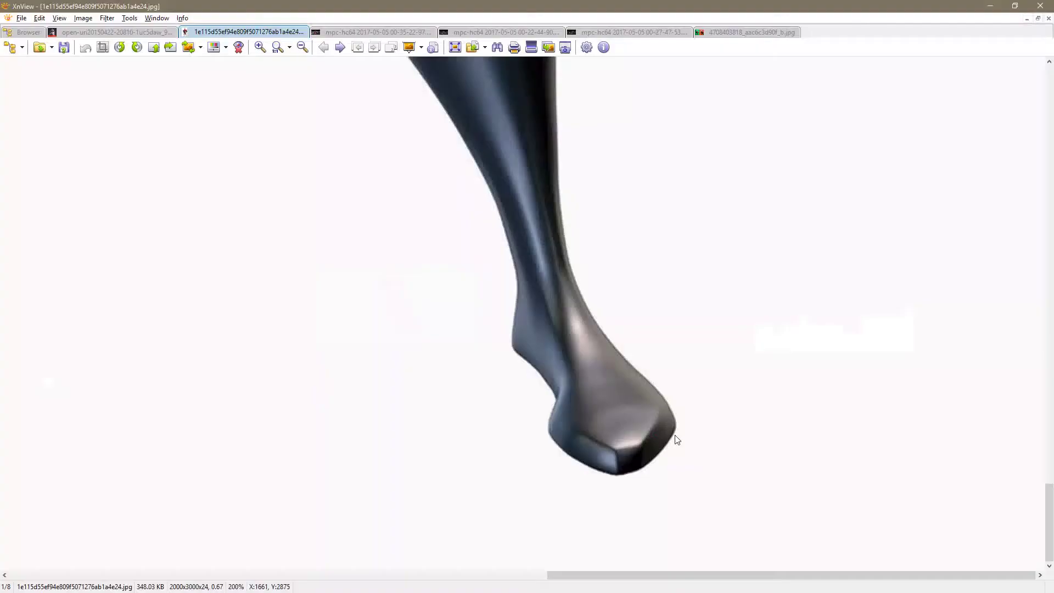
{"action": "key", "text": "alt+Tab"}
{"action": "right_click_drag", "start_coordinate": [639, 290], "coordinate": [624, 379]}
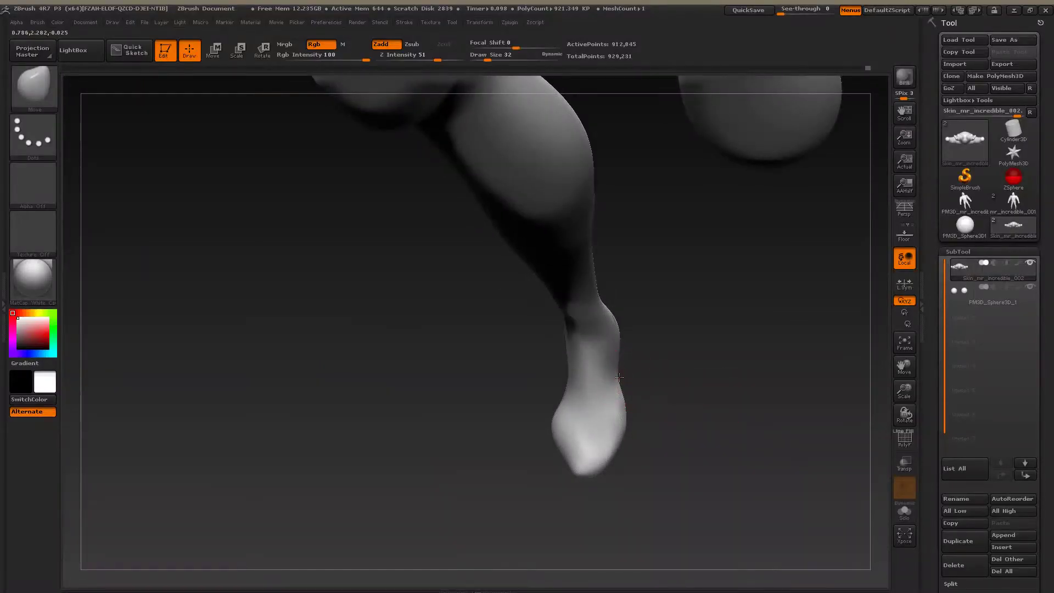
{"action": "left_click_drag", "start_coordinate": [619, 376], "coordinate": [611, 363], "text": "shift"}
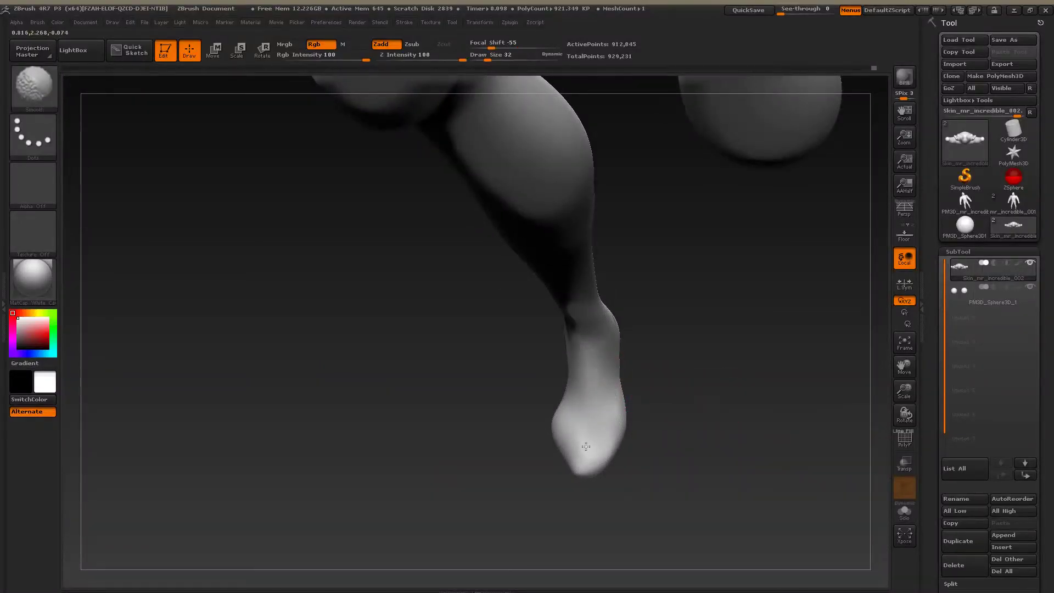
{"action": "left_click_drag", "start_coordinate": [586, 446], "coordinate": [597, 461], "text": "shift"}
{"action": "key", "text": "alt+Tab"}
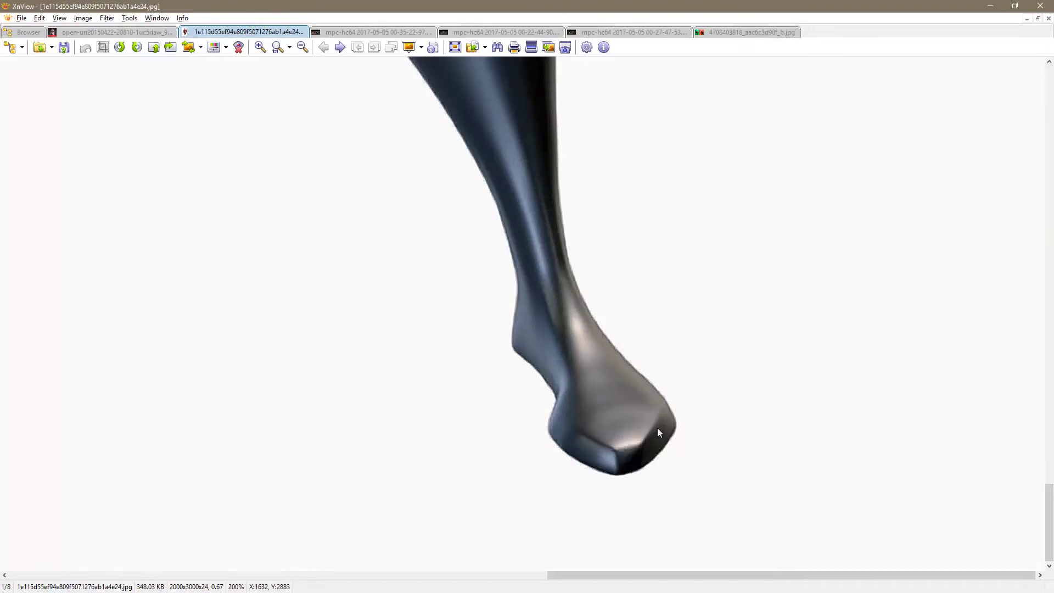
Reshape the foot tip, then smooth and flatten the toe with a much larger brush
{"action": "key", "text": "alt+Tab"}
{"action": "right_click_drag", "start_coordinate": [701, 371], "coordinate": [697, 431]}
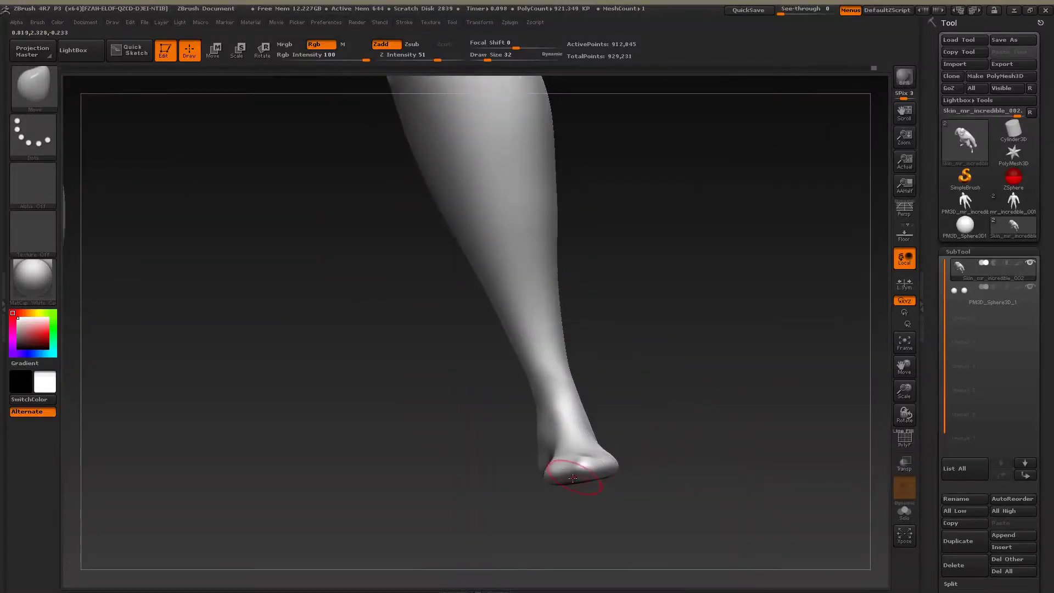
{"action": "left_click_drag", "start_coordinate": [573, 478], "coordinate": [577, 471]}
{"action": "mouse_move", "coordinate": [659, 468]}
{"action": "left_mouse_down"}
{"action": "mouse_move", "coordinate": [623, 476]}
{"action": "mouse_move", "coordinate": [643, 520]}
{"action": "left_mouse_up"}
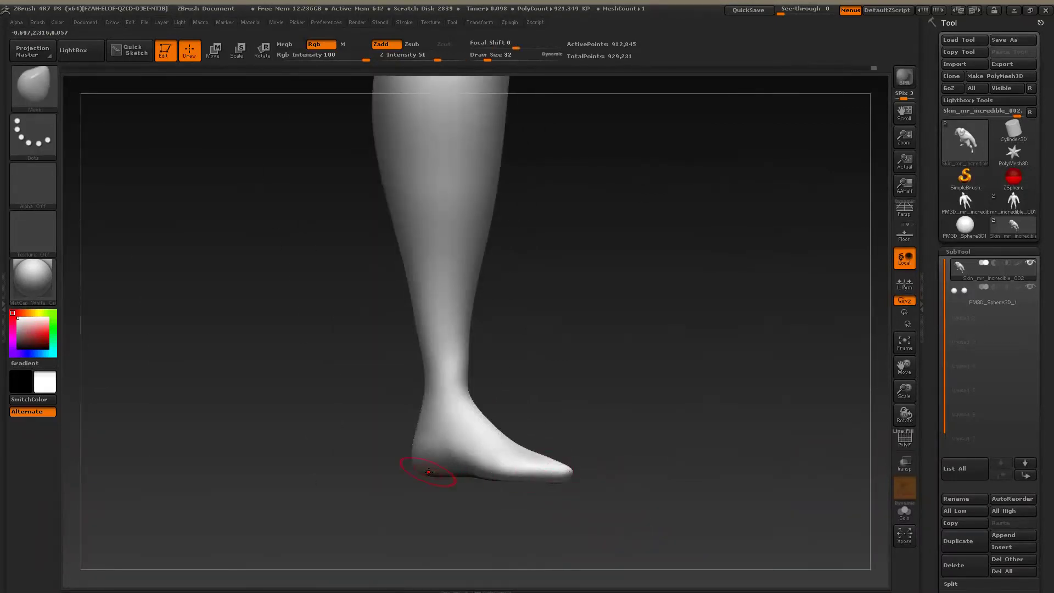
{"action": "key", "text": "s"}
{"action": "left_click", "coordinate": [527, 453]}
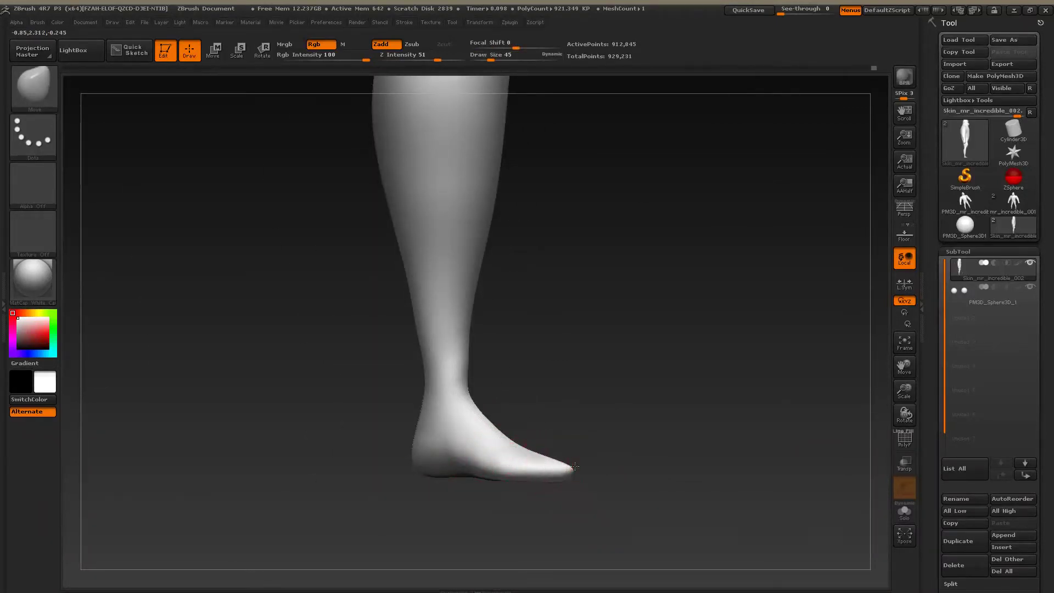
{"action": "key", "text": "bracketright"}
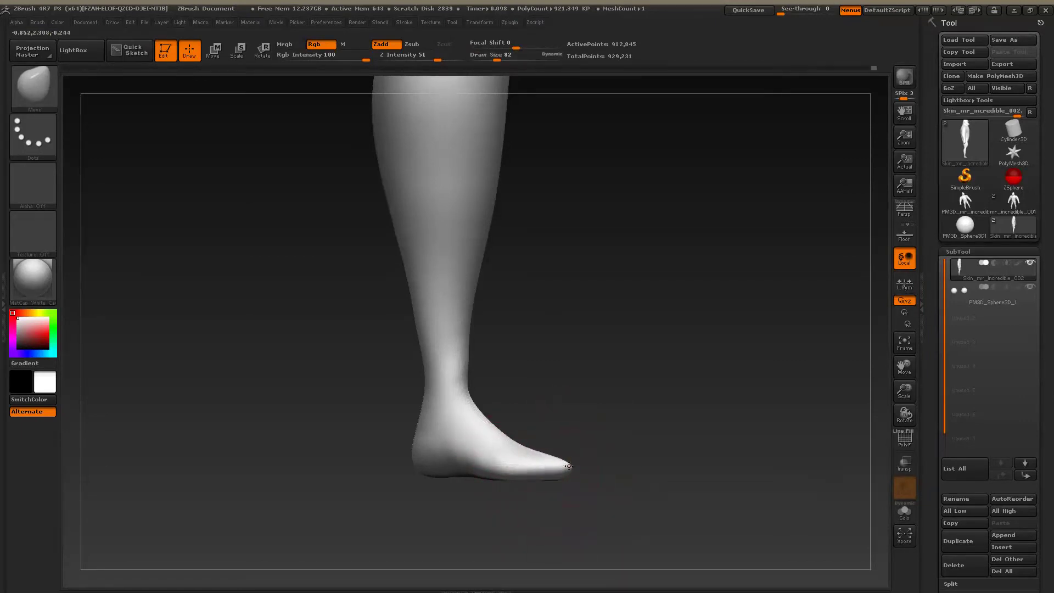
{"action": "mouse_move", "coordinate": [529, 476]}
{"action": "left_mouse_down"}
{"action": "mouse_move", "coordinate": [419, 458]}
{"action": "mouse_move", "coordinate": [455, 378]}
{"action": "left_mouse_up"}
With a smaller brush, smooth the ankle crease front and side, then halve the brush and reopen the reference
{"action": "key", "text": "bracketleft"}
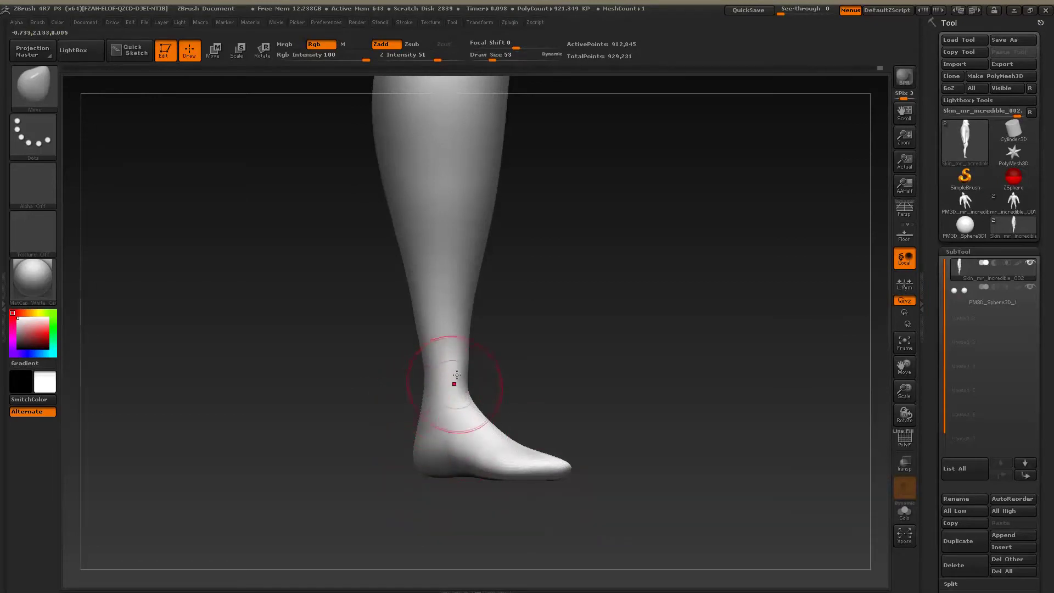
{"action": "left_click_drag", "start_coordinate": [461, 331], "coordinate": [462, 412]}
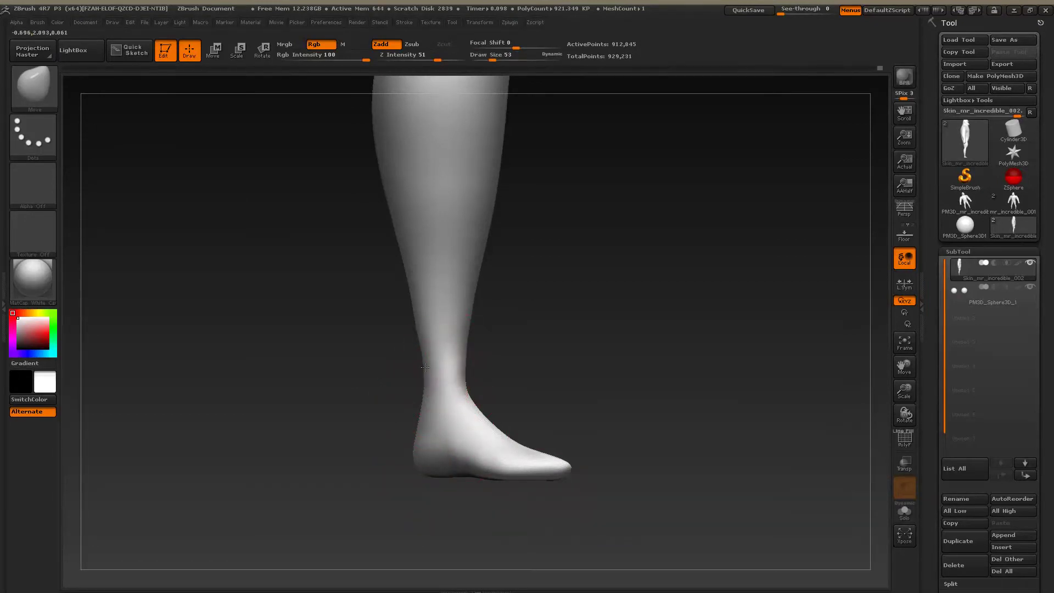
{"action": "left_click_drag", "start_coordinate": [461, 330], "coordinate": [461, 396]}
{"action": "mouse_move", "coordinate": [510, 355]}
{"action": "left_mouse_down"}
{"action": "mouse_move", "coordinate": [539, 360]}
{"action": "mouse_move", "coordinate": [510, 352]}
{"action": "left_mouse_up"}
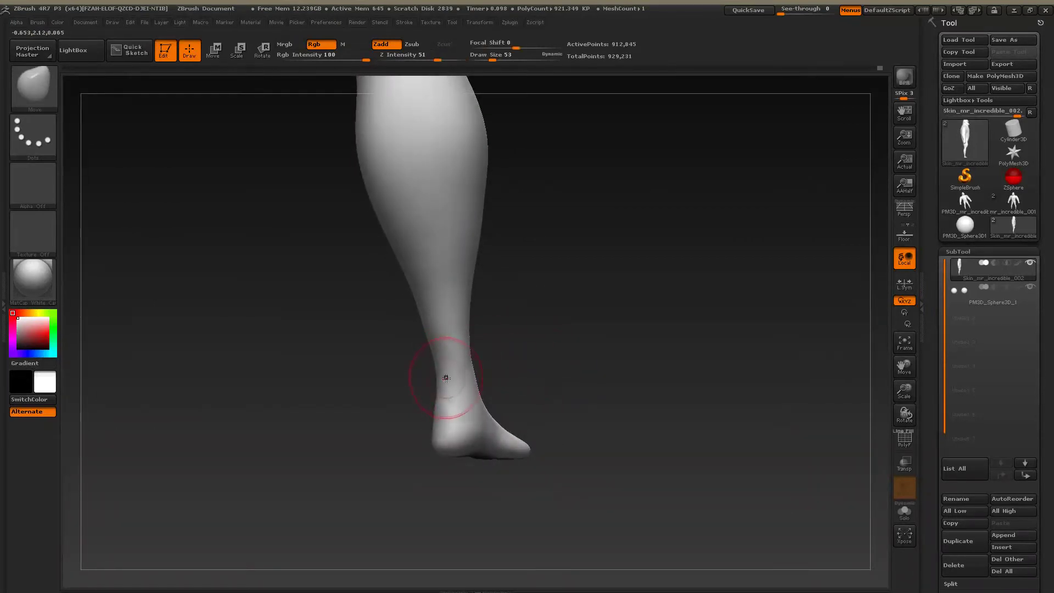
{"action": "left_click_drag", "start_coordinate": [445, 377], "coordinate": [475, 384]}
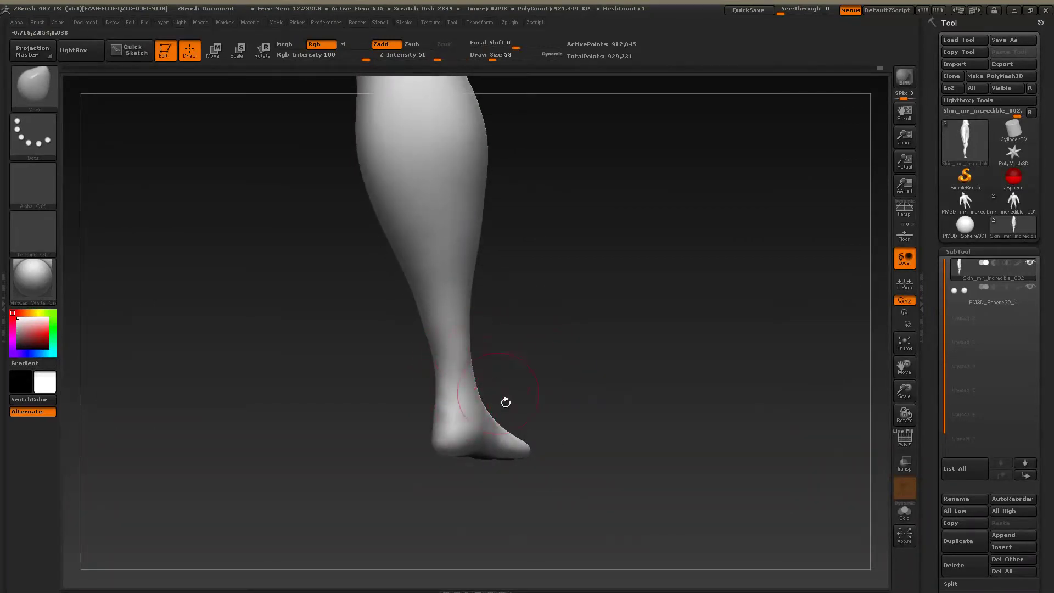
{"action": "left_click_drag", "start_coordinate": [517, 491], "coordinate": [462, 461]}
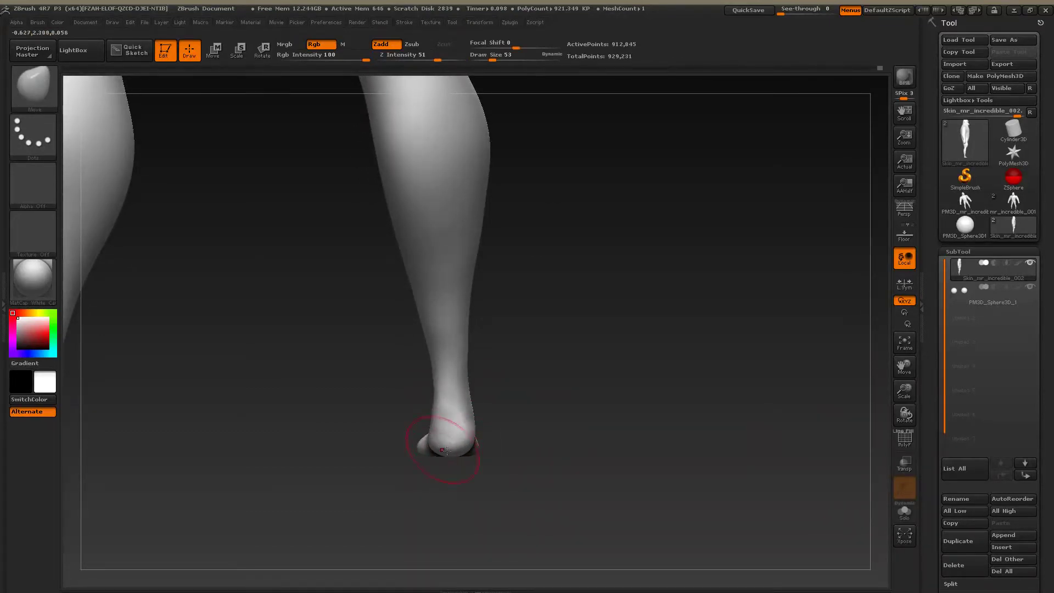
{"action": "left_click_drag", "start_coordinate": [461, 452], "coordinate": [452, 458]}
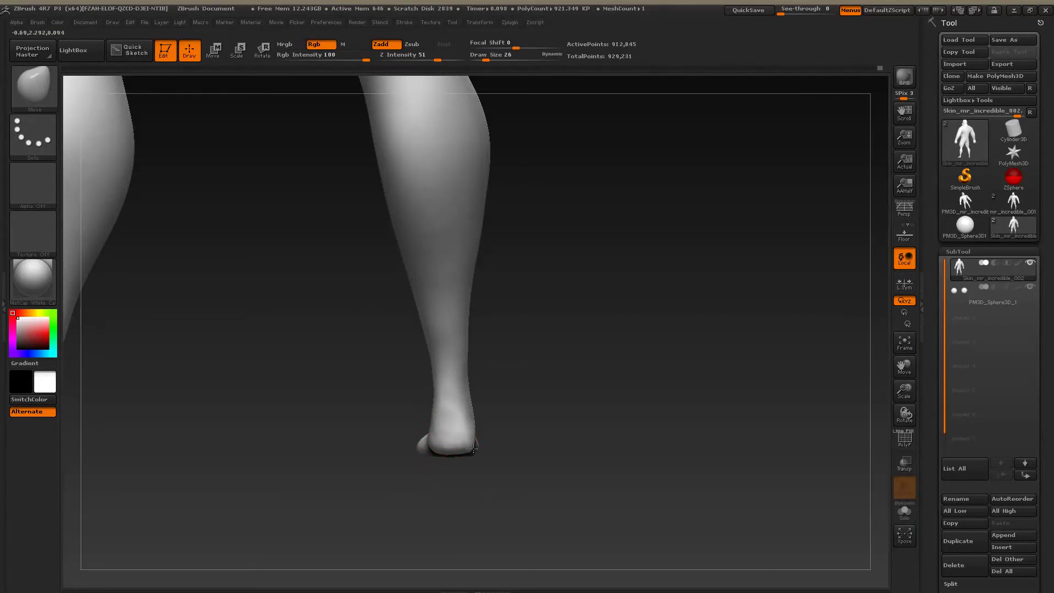
{"action": "key", "text": "alt+Tab"}
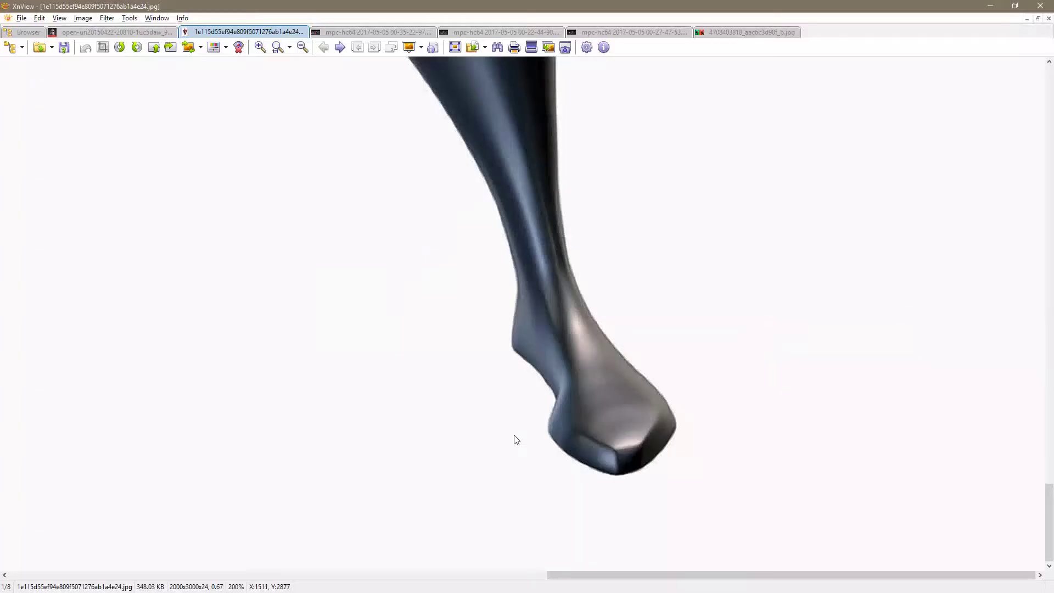
Open the family-in-capsule movie frame, zoom in and pan across both boots
{"action": "left_click", "coordinate": [124, 32]}
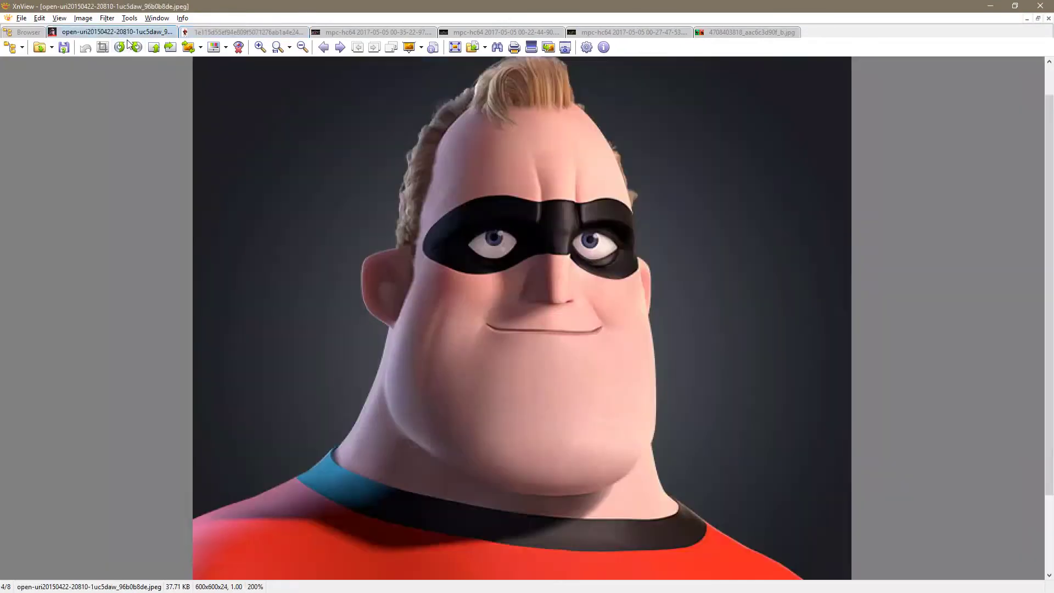
{"action": "left_click", "coordinate": [28, 33]}
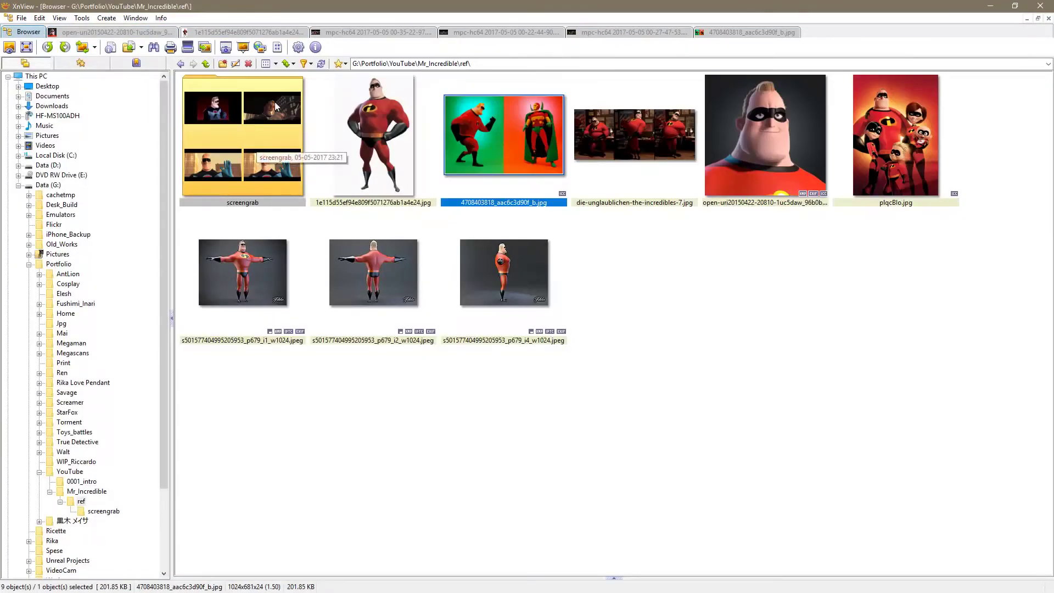
{"action": "double_click", "coordinate": [298, 151]}
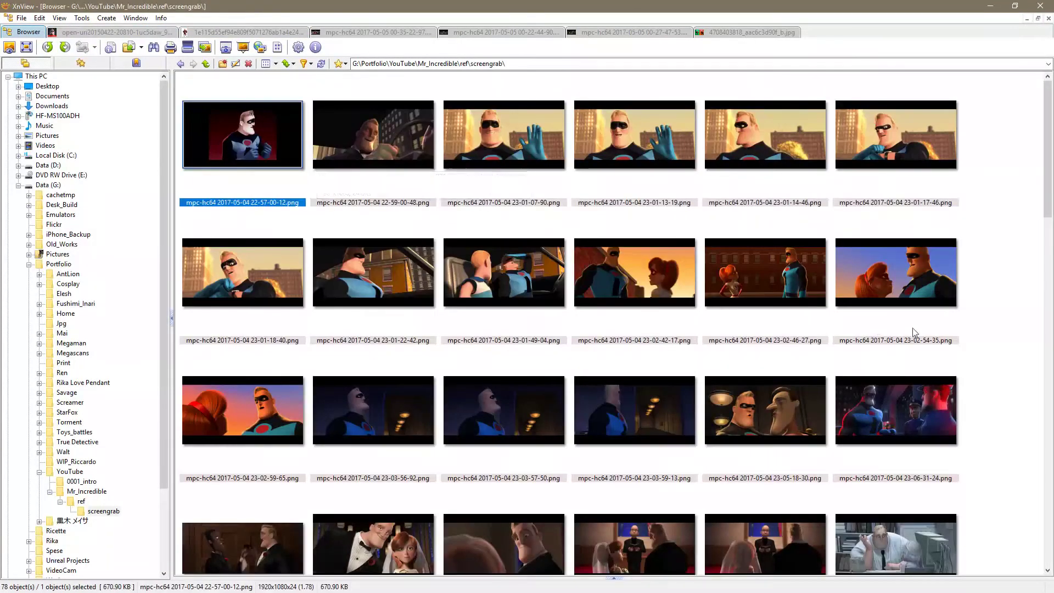
{"action": "left_click_drag", "start_coordinate": [1047, 123], "coordinate": [1044, 517]}
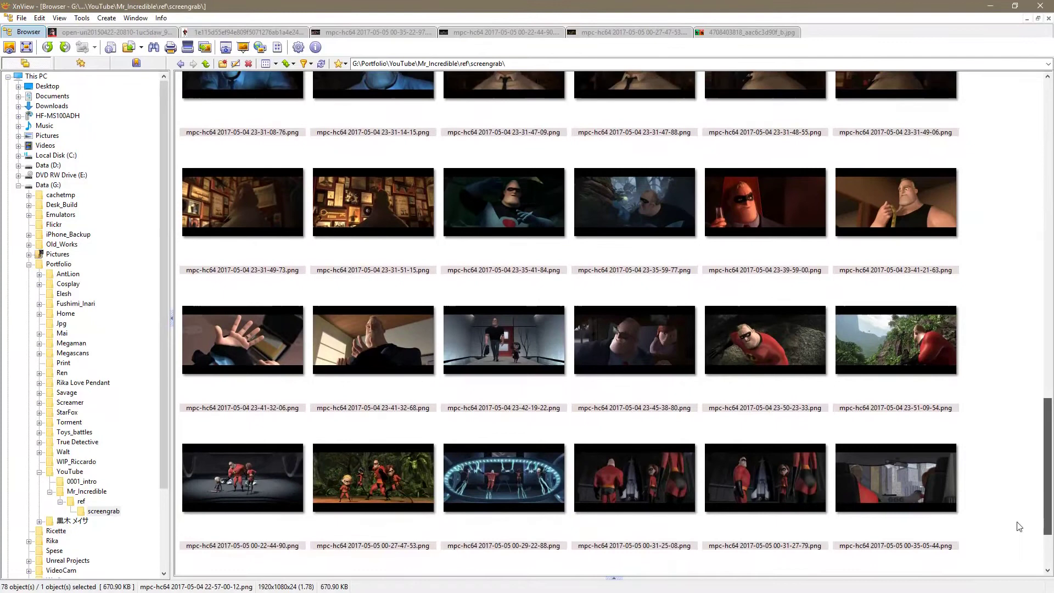
{"action": "double_click", "coordinate": [504, 487]}
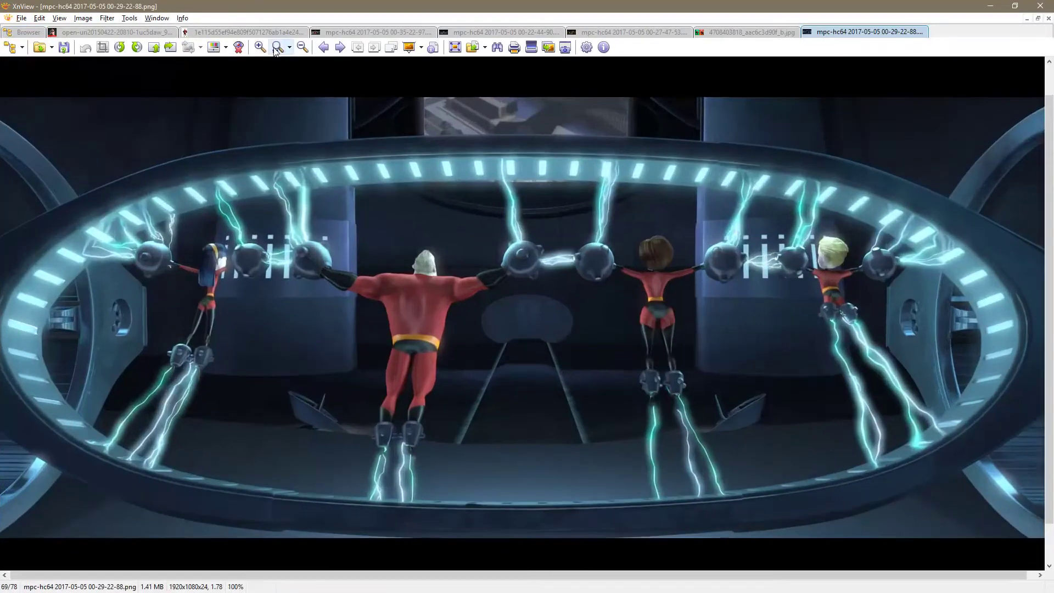
{"action": "left_click", "coordinate": [261, 48]}
{"action": "left_click", "coordinate": [261, 47]}
{"action": "left_click_drag", "start_coordinate": [577, 330], "coordinate": [520, 278]}
{"action": "scroll", "coordinate": [520, 279], "scroll_direction": "down", "scroll_amount": 3}
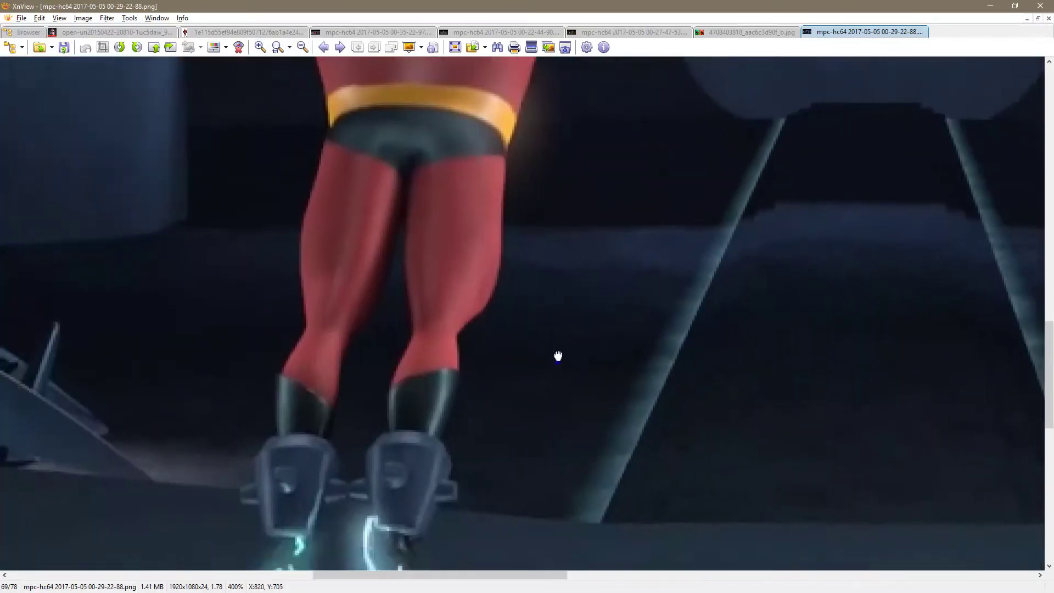
{"action": "scroll", "coordinate": [524, 306], "scroll_direction": "down", "scroll_amount": 2}
{"action": "left_click_drag", "start_coordinate": [463, 421], "coordinate": [393, 412]}
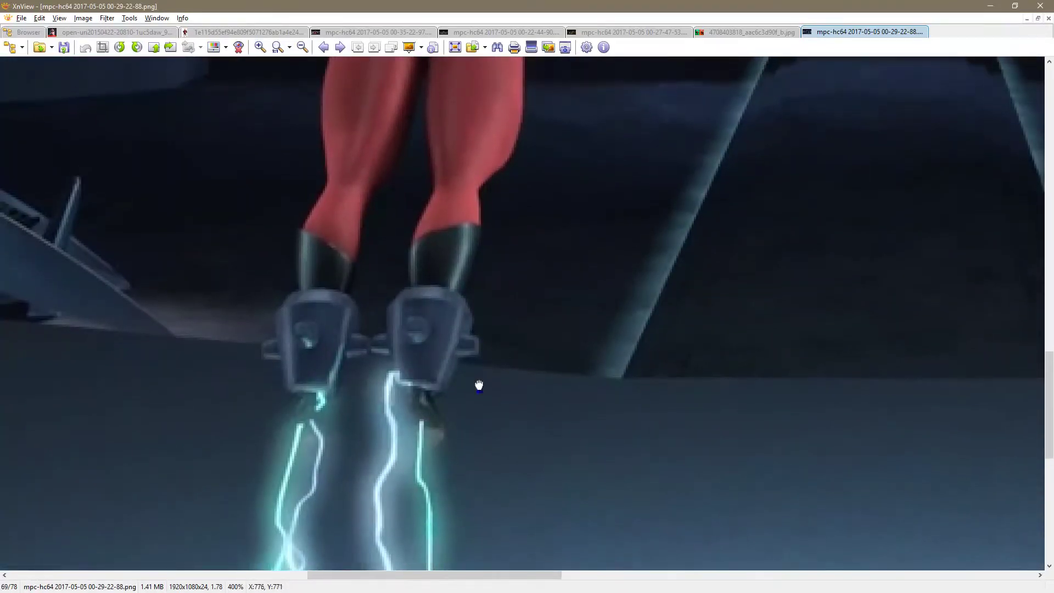
{"action": "mouse_move", "coordinate": [576, 399]}
{"action": "left_mouse_down"}
{"action": "mouse_move", "coordinate": [391, 366]}
{"action": "mouse_move", "coordinate": [211, 379]}
{"action": "left_mouse_up"}
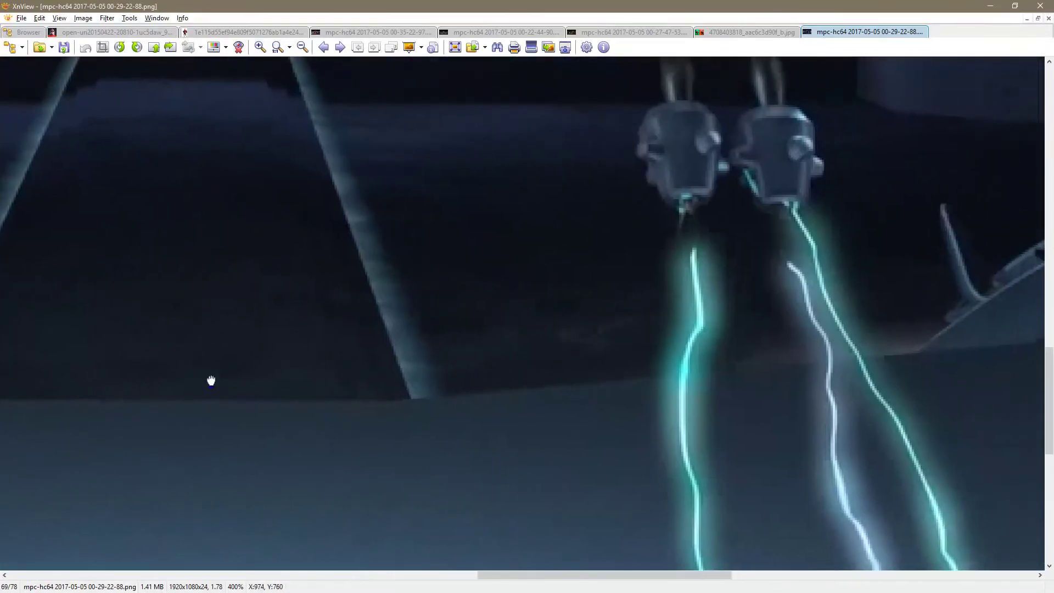
{"action": "left_click_drag", "start_coordinate": [382, 296], "coordinate": [715, 364]}
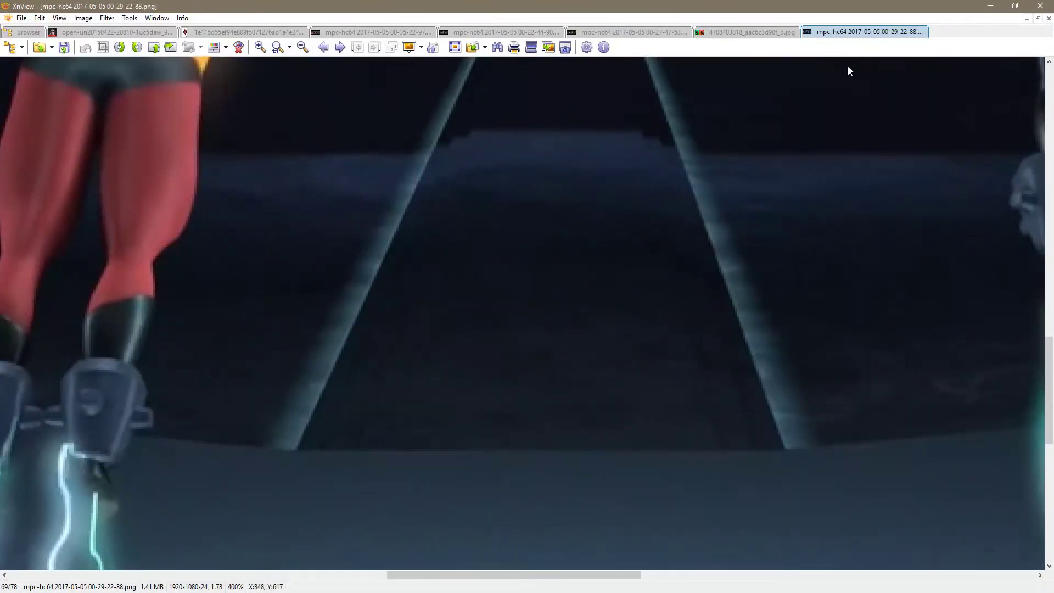
{"action": "key", "text": "Escape"}
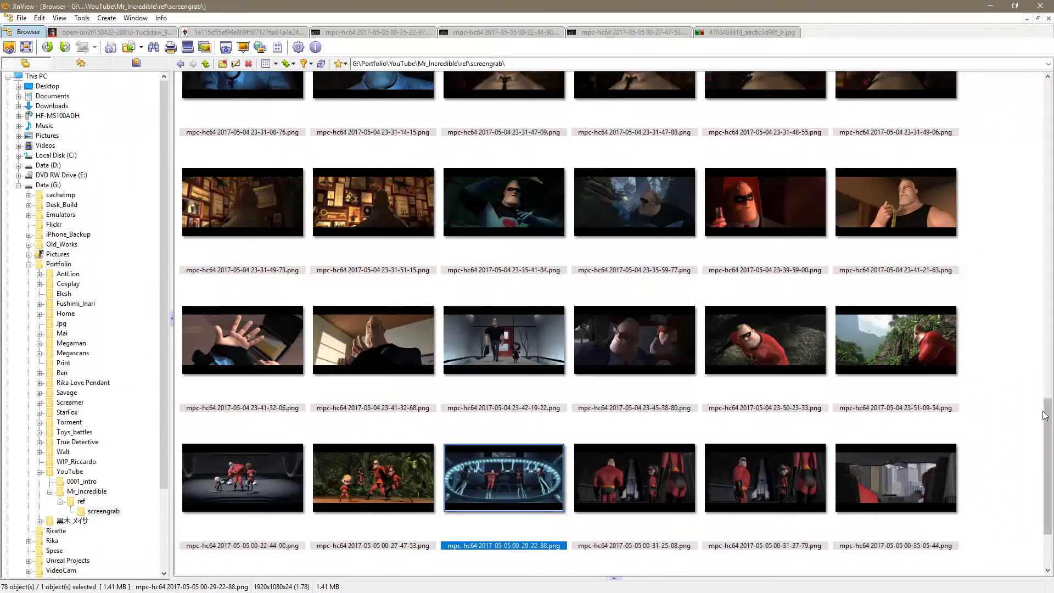
{"action": "left_click_drag", "start_coordinate": [1048, 457], "coordinate": [1040, 496]}
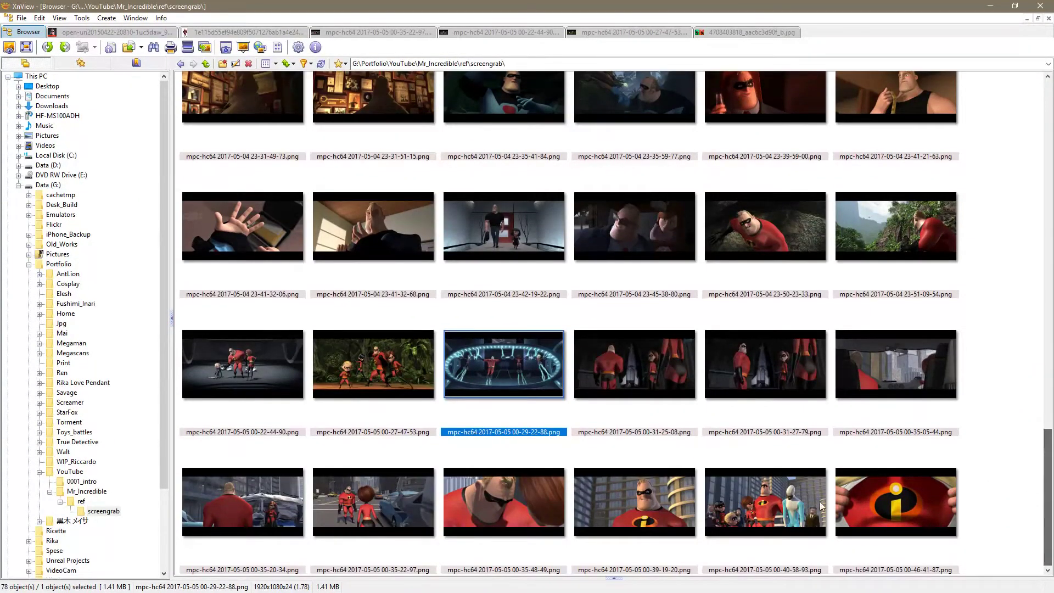
Zoom into the street-scene frame of Mr. Incredible, then return to ZBrush for a side view of the feet
{"action": "double_click", "coordinate": [374, 503]}
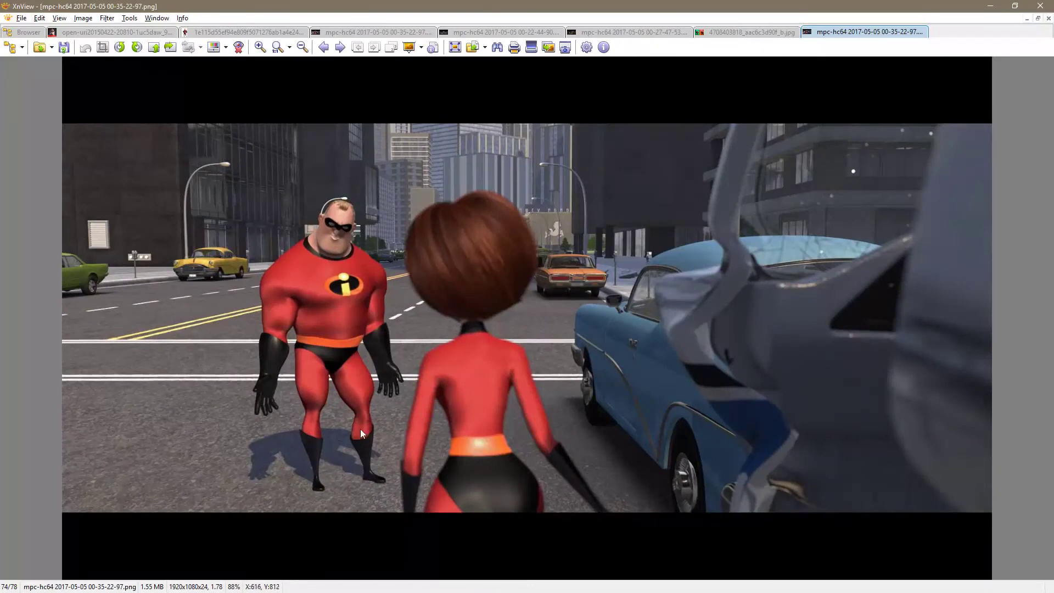
{"action": "left_click", "coordinate": [260, 47]}
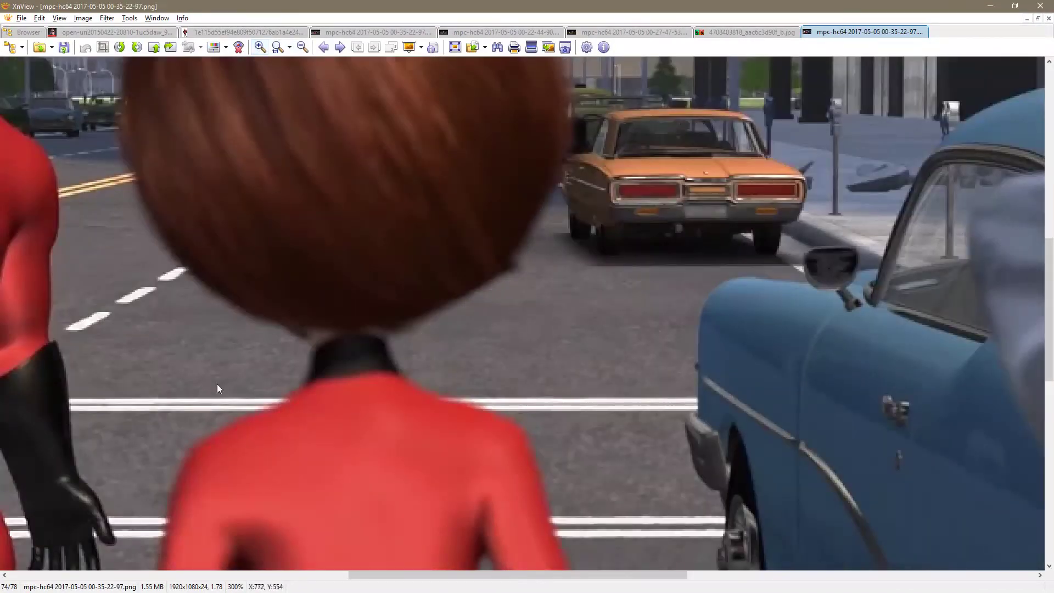
{"action": "left_click_drag", "start_coordinate": [216, 384], "coordinate": [566, 255]}
{"action": "scroll", "coordinate": [566, 254], "scroll_direction": "down", "scroll_amount": 5}
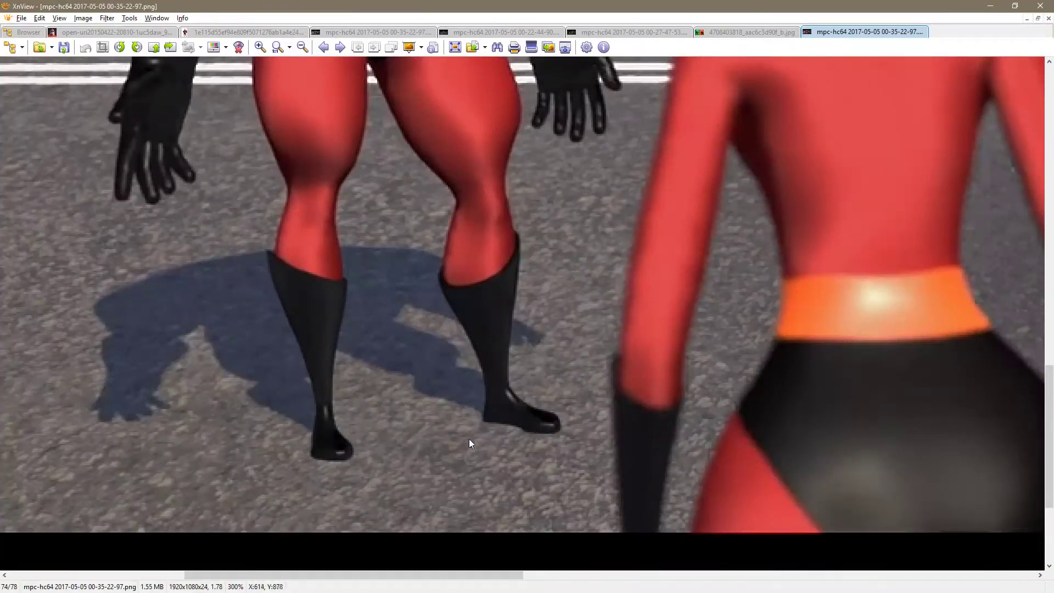
{"action": "key", "text": "alt+Tab"}
{"action": "mouse_move", "coordinate": [527, 441]}
{"action": "left_mouse_down"}
{"action": "mouse_move", "coordinate": [475, 475]}
{"action": "mouse_move", "coordinate": [498, 452]}
{"action": "left_mouse_up"}
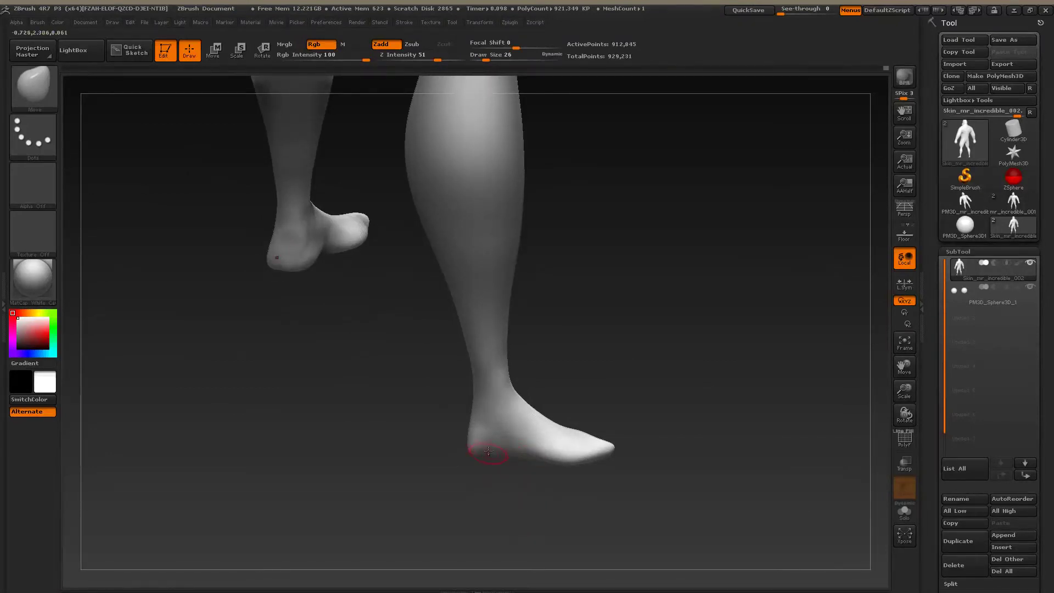
Smooth the feet from below the legs and check the boot reference
{"action": "key", "text": "shift"}
{"action": "left_click_drag", "start_coordinate": [514, 477], "coordinate": [544, 519]}
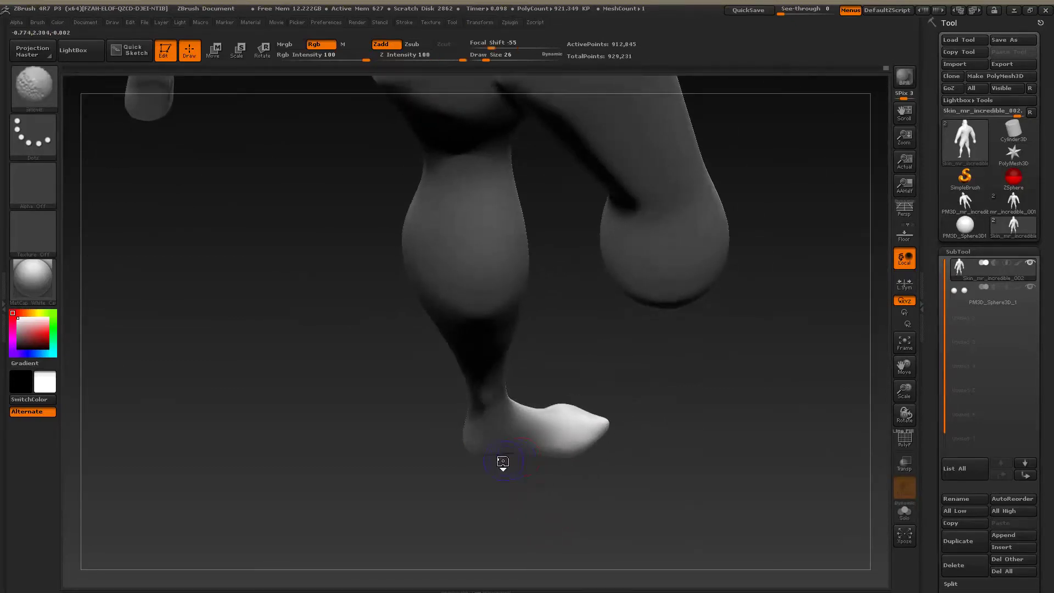
{"action": "mouse_move", "coordinate": [505, 462]}
{"action": "left_mouse_down"}
{"action": "mouse_move", "coordinate": [663, 512]}
{"action": "mouse_move", "coordinate": [647, 450]}
{"action": "mouse_move", "coordinate": [619, 464]}
{"action": "mouse_move", "coordinate": [574, 373]}
{"action": "mouse_move", "coordinate": [568, 387]}
{"action": "left_mouse_up"}
{"action": "key", "text": "alt+Tab"}
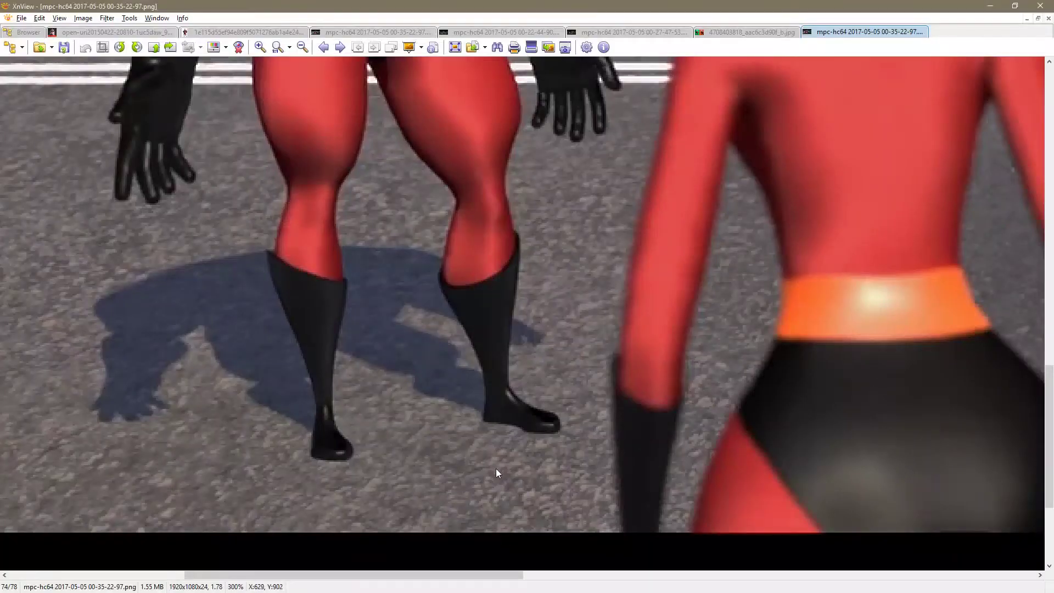
{"action": "key", "text": "alt+Tab"}
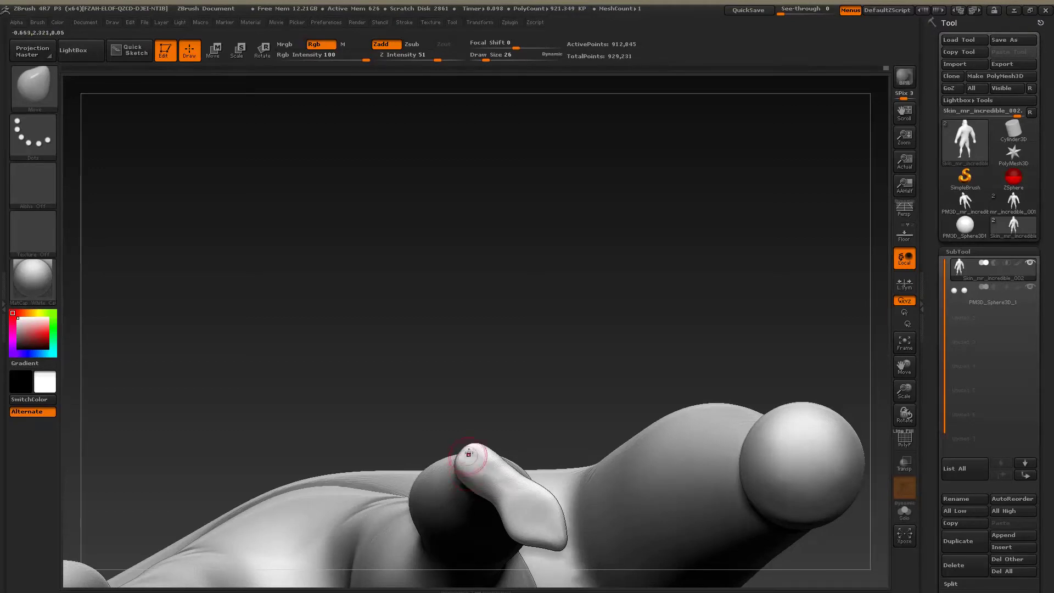
Smooth the toe and the surface around the foot from standing side views
{"action": "key", "text": "shift"}
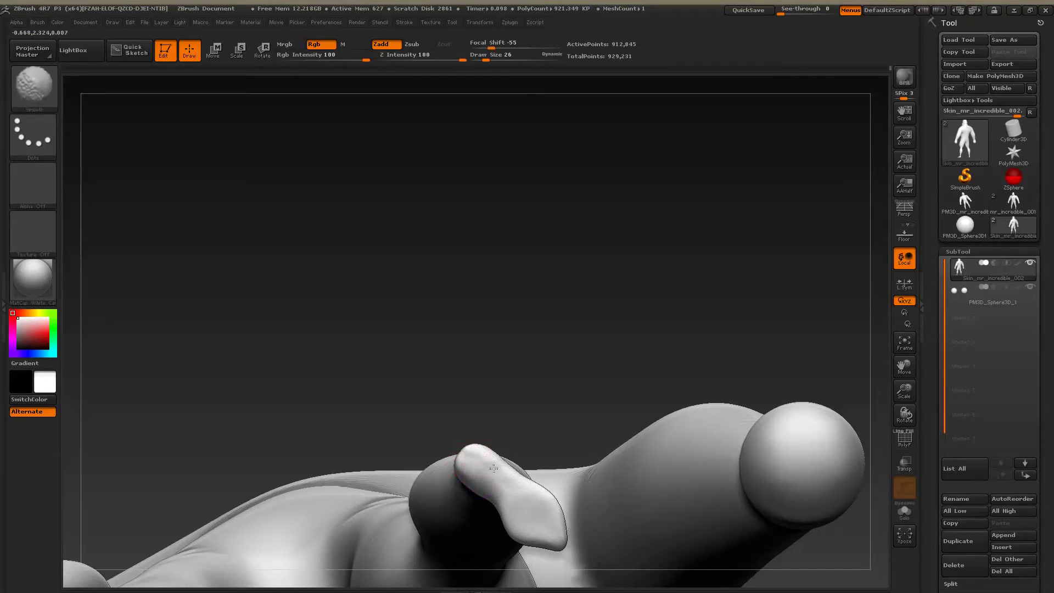
{"action": "left_click_drag", "start_coordinate": [510, 371], "coordinate": [625, 473]}
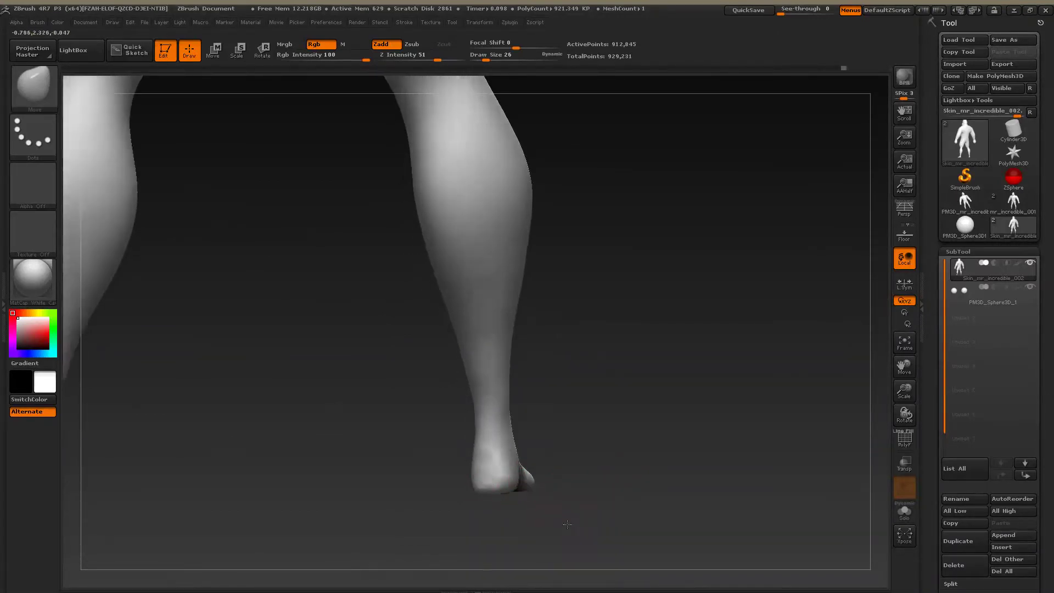
{"action": "left_click_drag", "start_coordinate": [577, 479], "coordinate": [512, 492]}
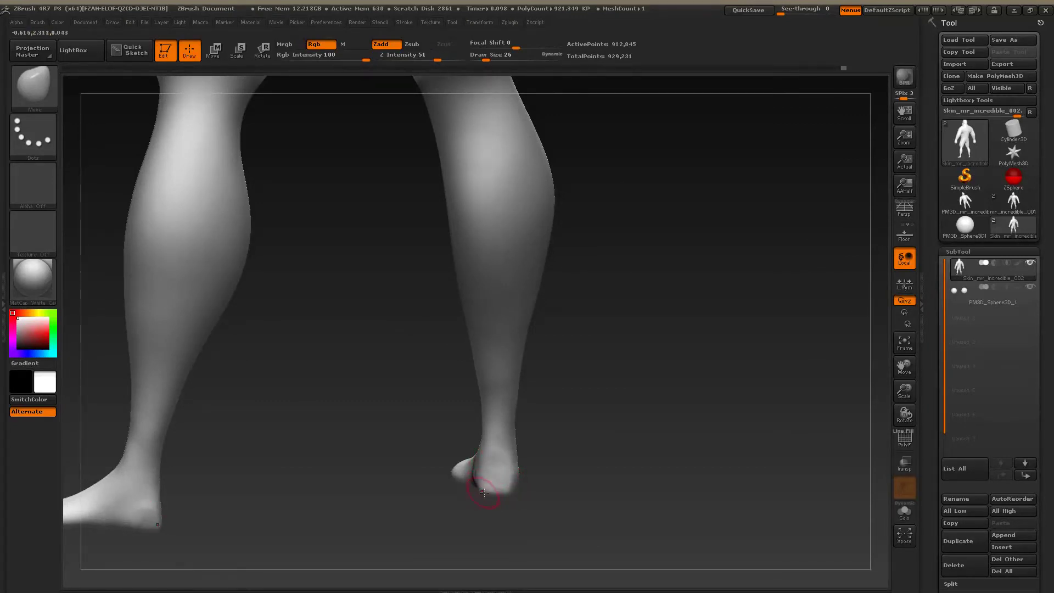
{"action": "left_click_drag", "start_coordinate": [485, 493], "coordinate": [495, 491], "text": "shift"}
{"action": "right_click_drag", "start_coordinate": [576, 461], "coordinate": [507, 499]}
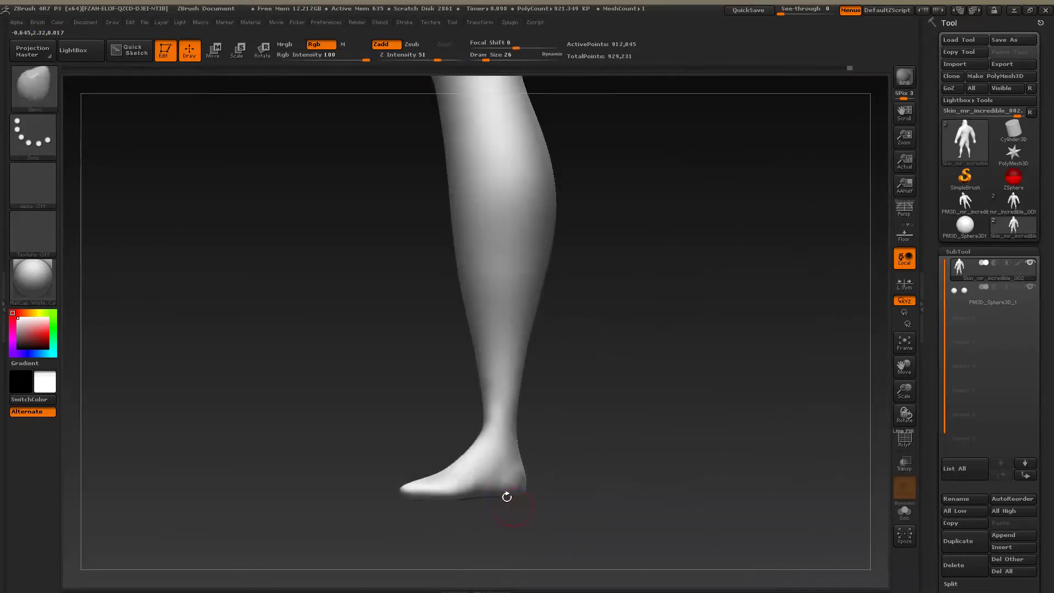
{"action": "left_click_drag", "start_coordinate": [486, 473], "coordinate": [527, 478]}
Compare both legs against the XnView reference image from several angles
{"action": "key", "text": "alt+Tab"}
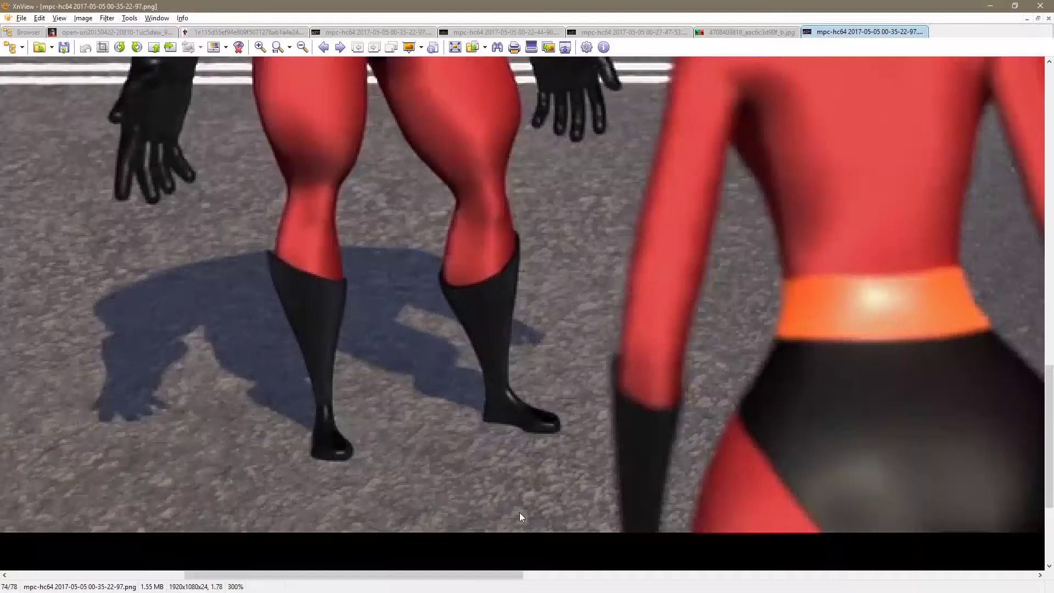
{"action": "key", "text": "alt+Tab"}
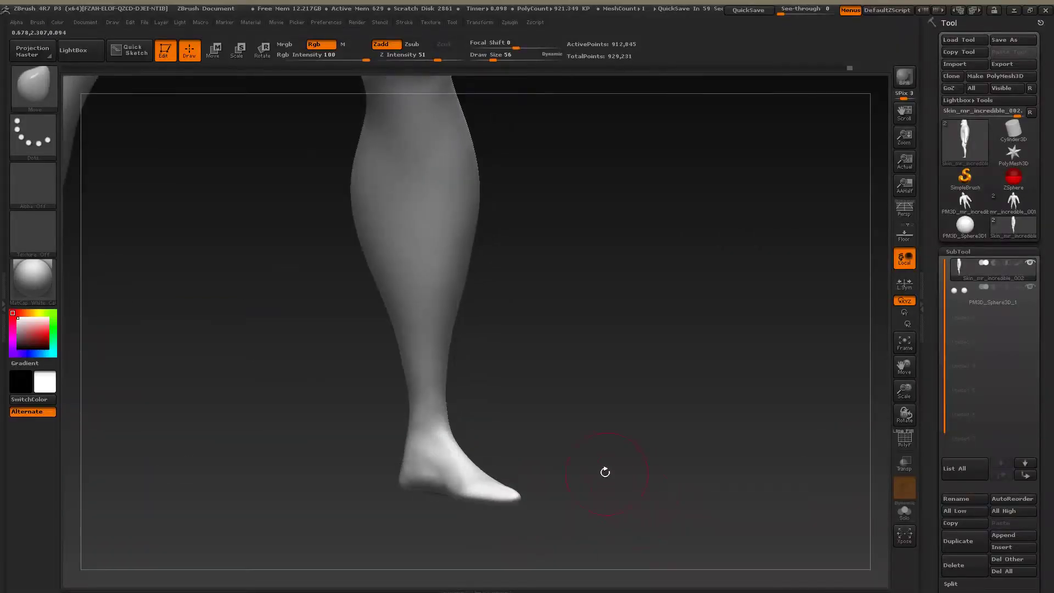
{"action": "mouse_move", "coordinate": [577, 494]}
{"action": "right_mouse_down"}
{"action": "mouse_move", "coordinate": [605, 382]}
{"action": "mouse_move", "coordinate": [645, 415]}
{"action": "right_mouse_up"}
{"action": "key", "text": "alt+Tab"}
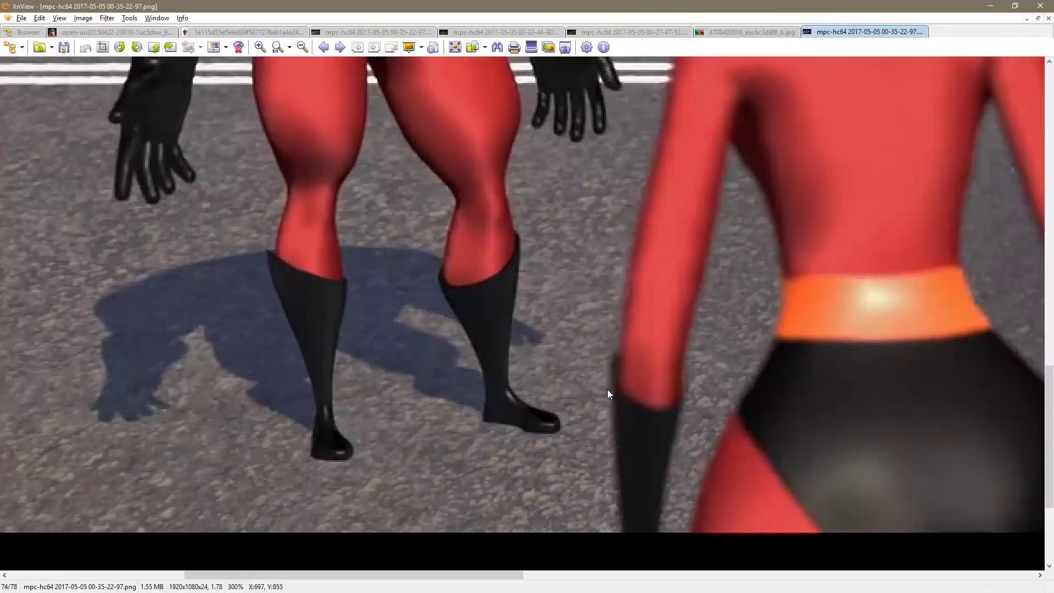
{"action": "key", "text": "alt+Tab"}
{"action": "key", "text": "alt+Tab"}
{"action": "key", "text": "alt+Tab"}
{"action": "mouse_move", "coordinate": [579, 378]}
{"action": "right_mouse_down"}
{"action": "mouse_move", "coordinate": [577, 412]}
{"action": "mouse_move", "coordinate": [594, 388]}
{"action": "right_mouse_up"}
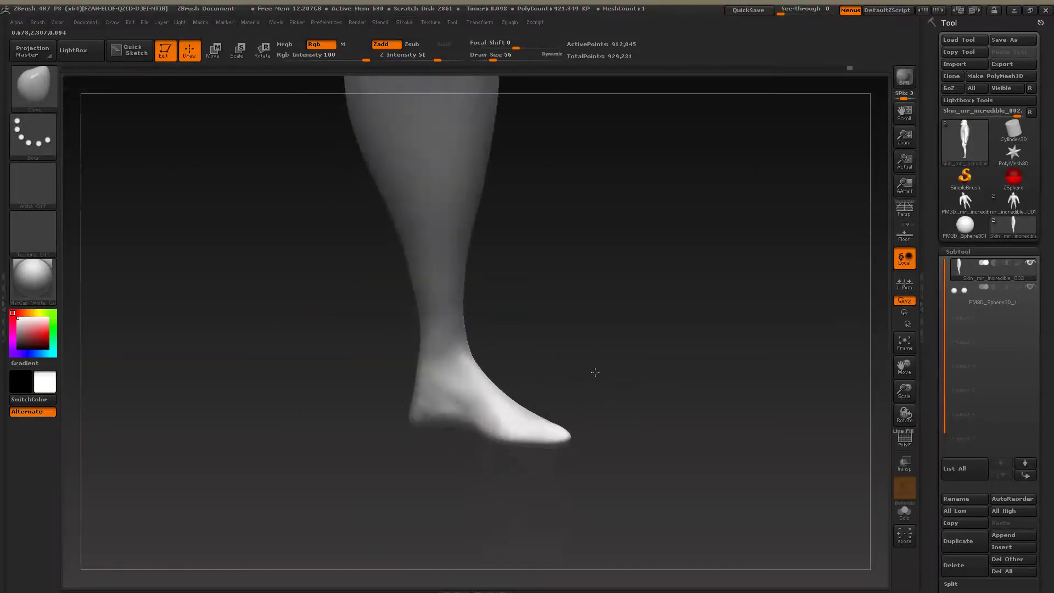
Pick a smaller ClayBuildup brush at Draw Size 37 and smooth the foot tip
{"action": "left_click", "coordinate": [37, 93]}
{"action": "key", "text": "bracketleft"}
{"action": "left_click_drag", "start_coordinate": [594, 387], "coordinate": [495, 447]}
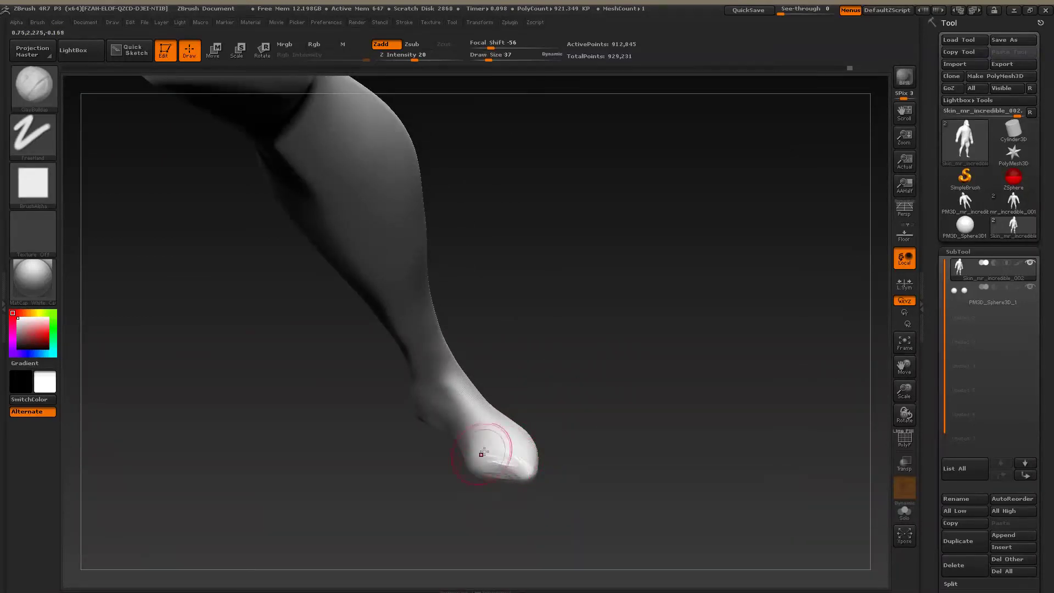
{"action": "left_click_drag", "start_coordinate": [560, 439], "coordinate": [520, 475]}
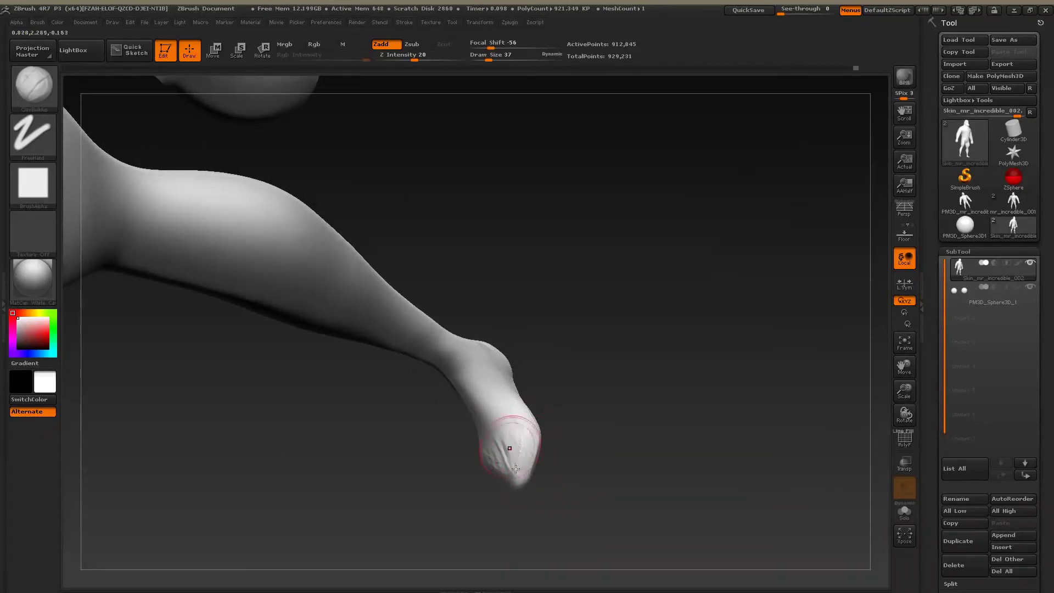
{"action": "mouse_move", "coordinate": [577, 428]}
{"action": "right_mouse_down"}
{"action": "mouse_move", "coordinate": [511, 462]}
{"action": "mouse_move", "coordinate": [528, 445]}
{"action": "mouse_move", "coordinate": [544, 451]}
{"action": "right_mouse_up"}
{"action": "key", "text": "s"}
{"action": "key", "text": "s"}
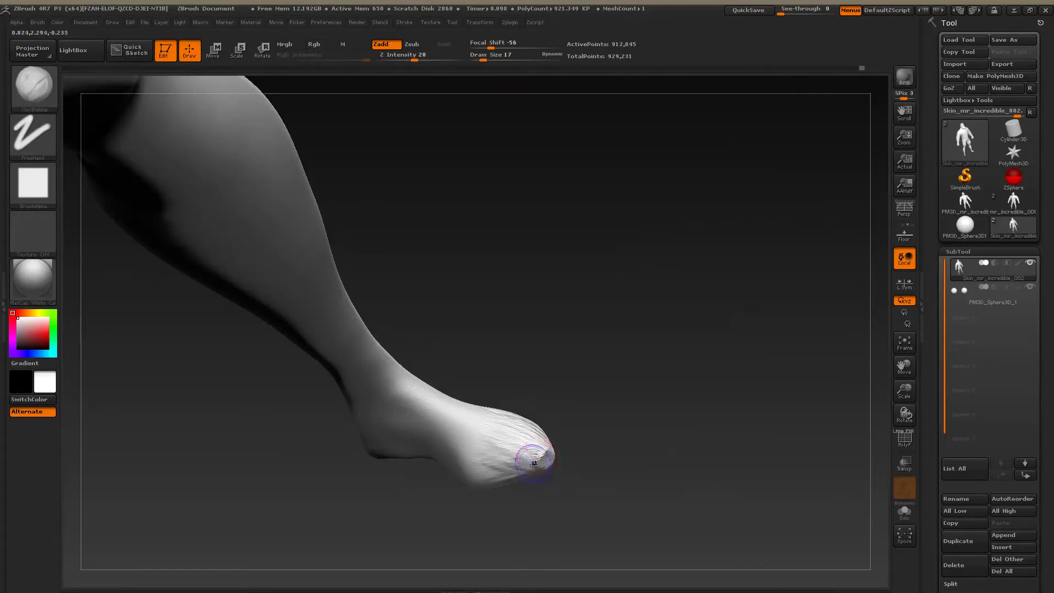
{"action": "left_click_drag", "start_coordinate": [533, 460], "coordinate": [521, 472], "text": "shift"}
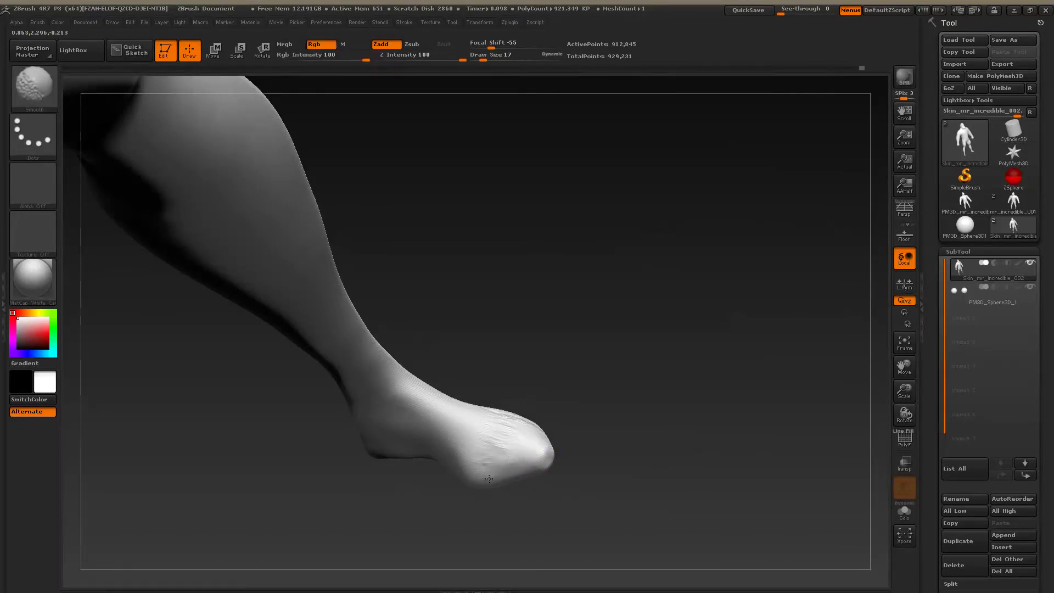
Build up volume along the top of the foot and smooth its sole
{"action": "right_click_drag", "start_coordinate": [495, 451], "coordinate": [556, 443]}
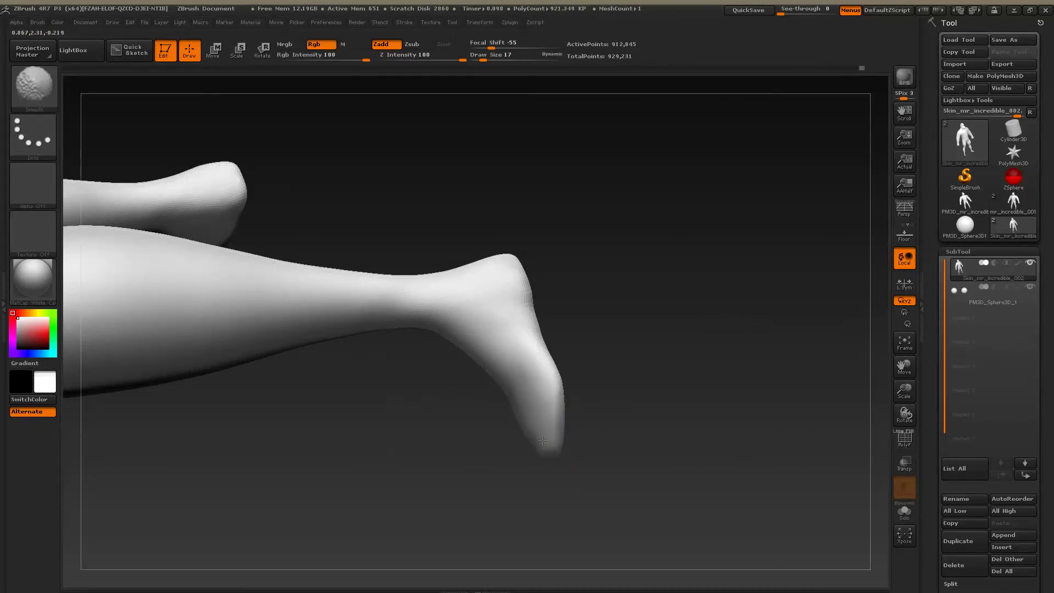
{"action": "mouse_move", "coordinate": [542, 407]}
{"action": "right_mouse_down"}
{"action": "mouse_move", "coordinate": [635, 395]}
{"action": "mouse_move", "coordinate": [651, 425]}
{"action": "mouse_move", "coordinate": [663, 404]}
{"action": "mouse_move", "coordinate": [651, 412]}
{"action": "right_mouse_up"}
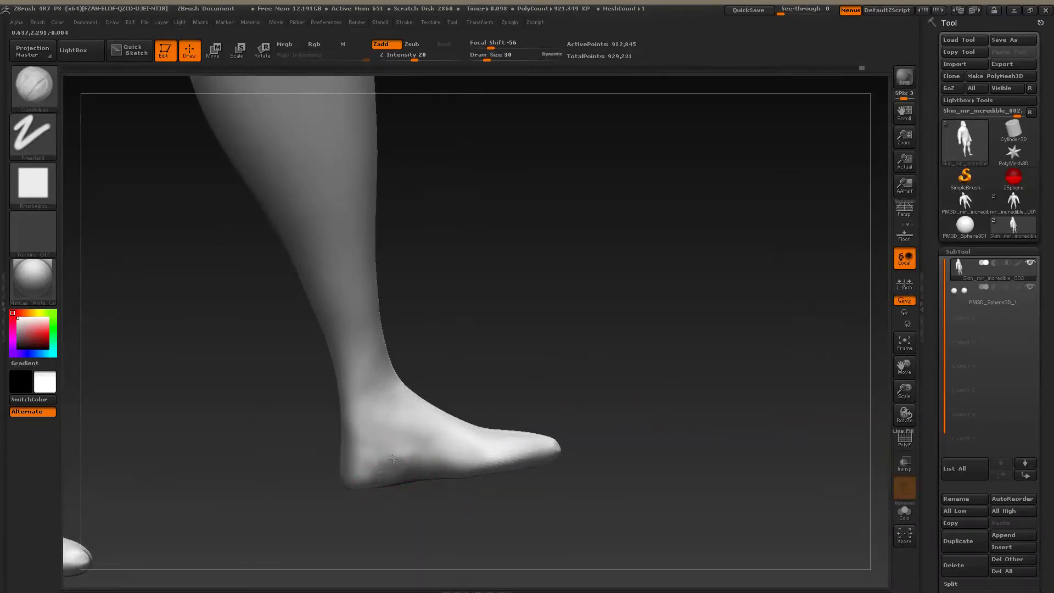
{"action": "left_click_drag", "start_coordinate": [393, 457], "coordinate": [450, 467]}
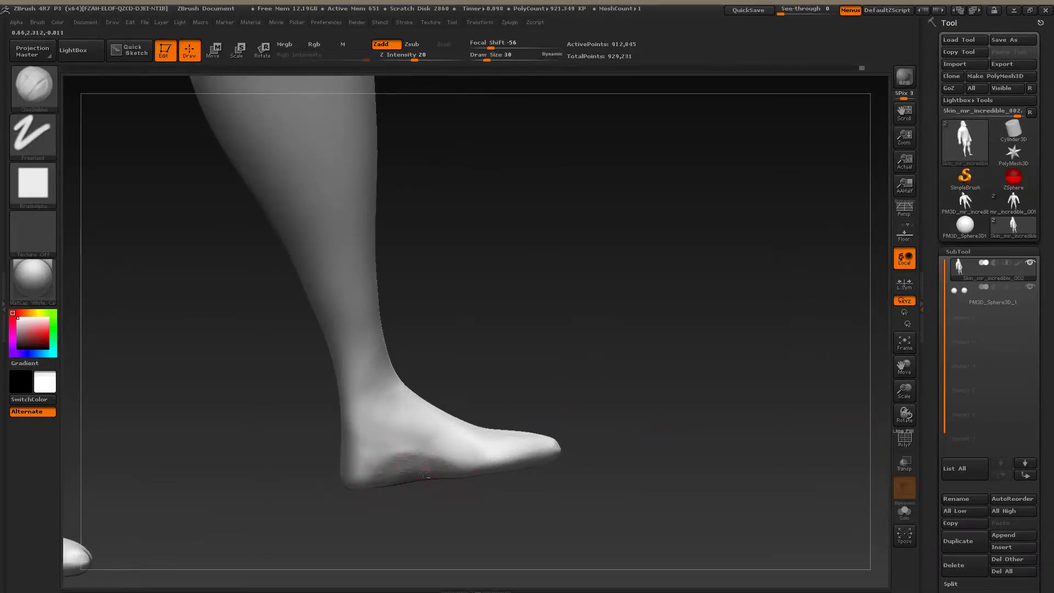
{"action": "mouse_move", "coordinate": [431, 467]}
{"action": "left_mouse_down"}
{"action": "mouse_move", "coordinate": [396, 453]}
{"action": "mouse_move", "coordinate": [385, 466]}
{"action": "left_mouse_up"}
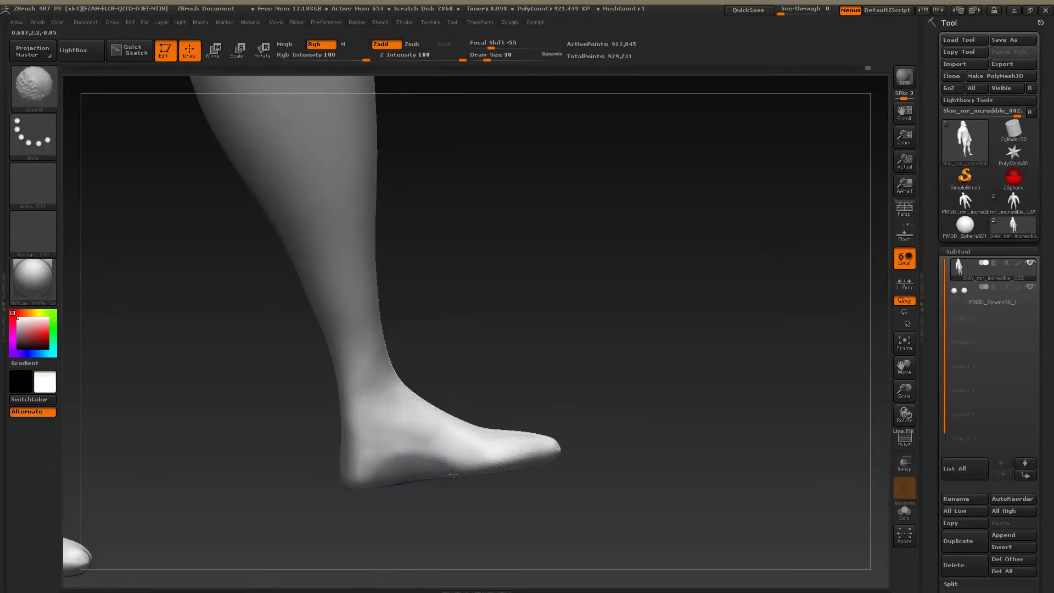
{"action": "mouse_move", "coordinate": [494, 370]}
{"action": "right_mouse_down"}
{"action": "mouse_move", "coordinate": [625, 350]}
{"action": "mouse_move", "coordinate": [561, 347]}
{"action": "mouse_move", "coordinate": [596, 439]}
{"action": "mouse_move", "coordinate": [602, 371]}
{"action": "mouse_move", "coordinate": [536, 408]}
{"action": "right_mouse_up"}
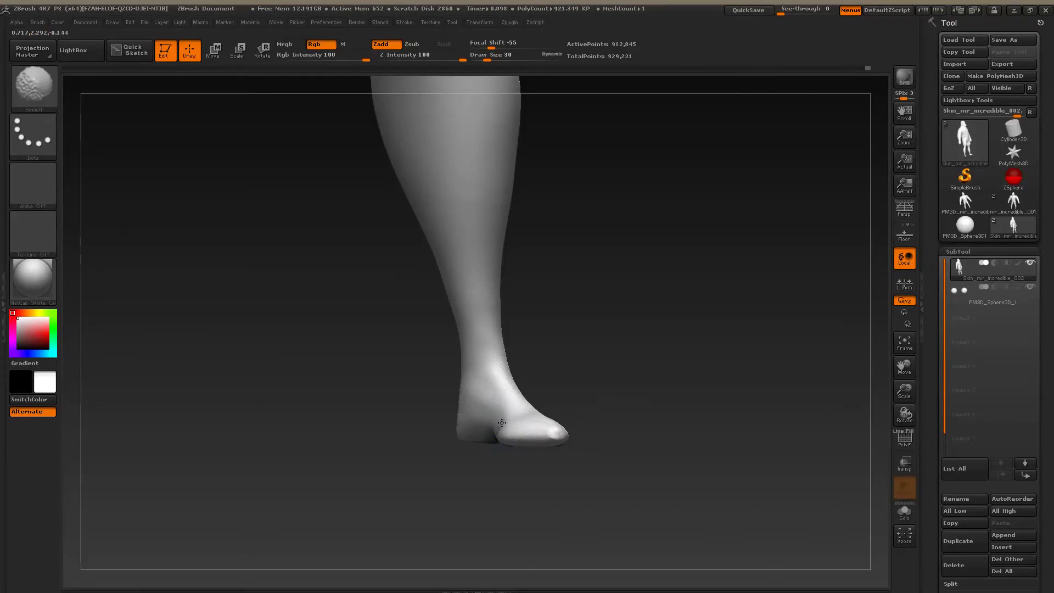
{"action": "mouse_move", "coordinate": [544, 412]}
{"action": "right_mouse_down"}
{"action": "mouse_move", "coordinate": [614, 363]}
{"action": "mouse_move", "coordinate": [577, 437]}
{"action": "mouse_move", "coordinate": [626, 436]}
{"action": "right_mouse_up"}
{"action": "key", "text": "alt+Tab"}
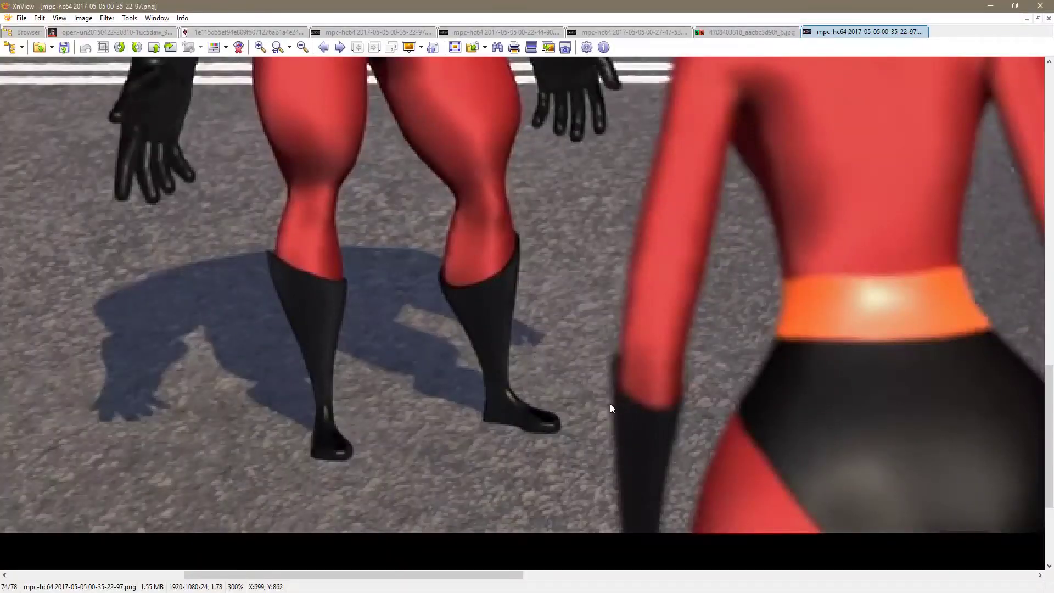
{"action": "key", "text": "alt+Tab"}
{"action": "mouse_move", "coordinate": [613, 386]}
{"action": "right_mouse_down"}
{"action": "mouse_move", "coordinate": [637, 382]}
{"action": "mouse_move", "coordinate": [626, 408]}
{"action": "right_mouse_up"}
{"action": "key", "text": "alt+Tab"}
{"action": "key", "text": "alt+Tab"}
Raise See-through and rotate the legs to match the Mr. Incredible reference photo
{"action": "left_click_drag", "start_coordinate": [782, 11], "coordinate": [816, 12]}
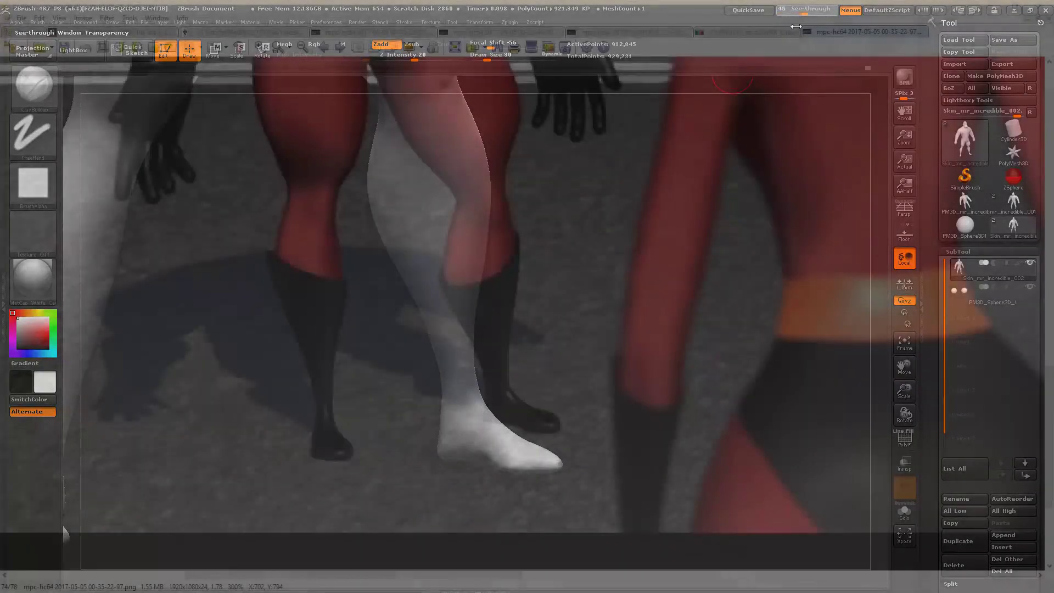
{"action": "right_click_drag", "start_coordinate": [627, 355], "coordinate": [576, 396]}
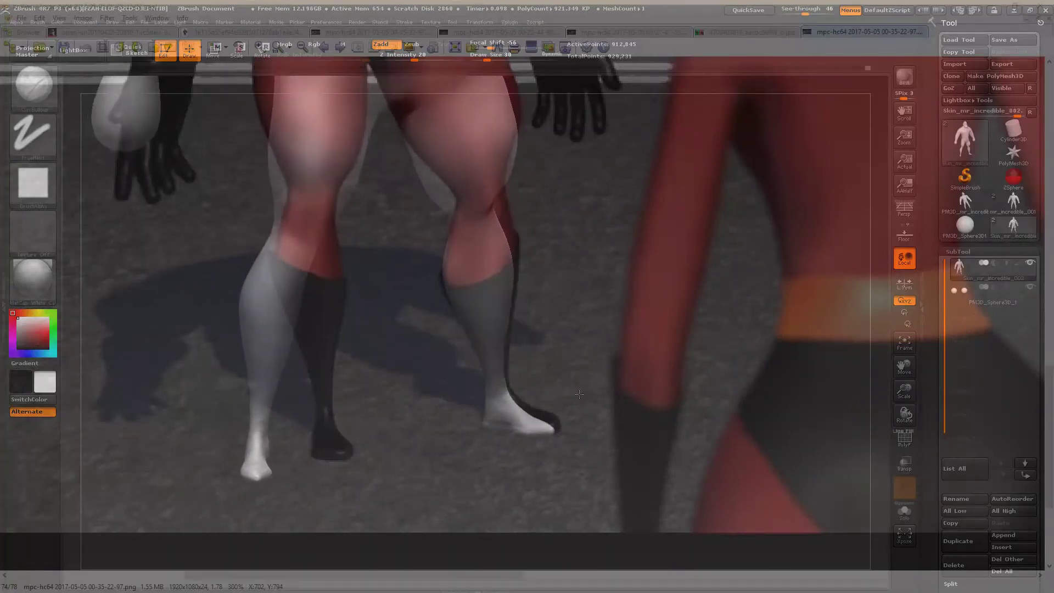
{"action": "mouse_move", "coordinate": [575, 396]}
{"action": "right_mouse_down"}
{"action": "mouse_move", "coordinate": [581, 372]}
{"action": "mouse_move", "coordinate": [556, 425]}
{"action": "mouse_move", "coordinate": [569, 460]}
{"action": "right_mouse_up"}
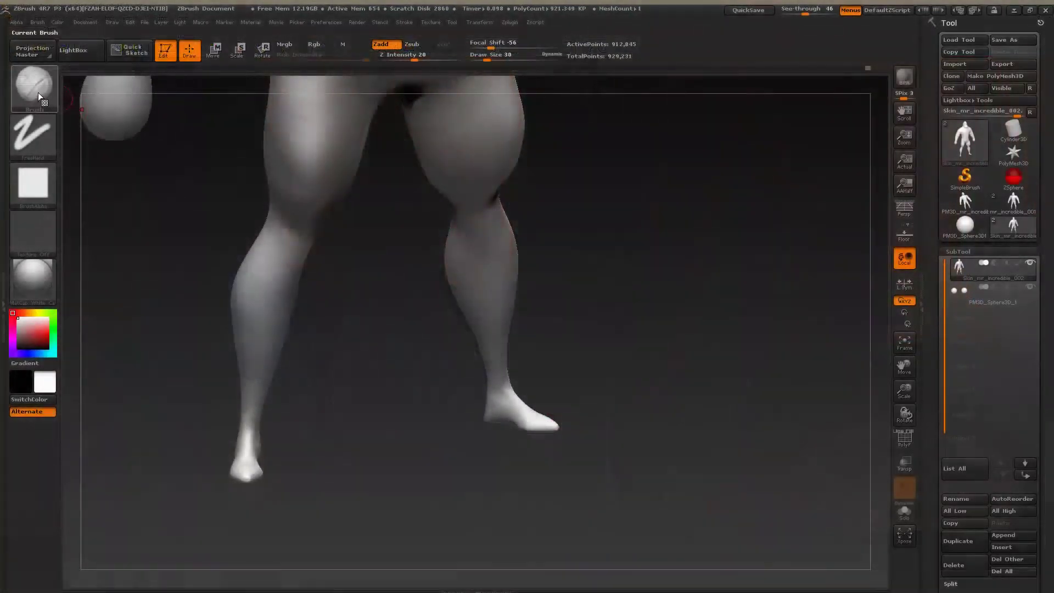
Switch to the ClayBuildup brush and set See-through back to 0
{"action": "left_click", "coordinate": [33, 87]}
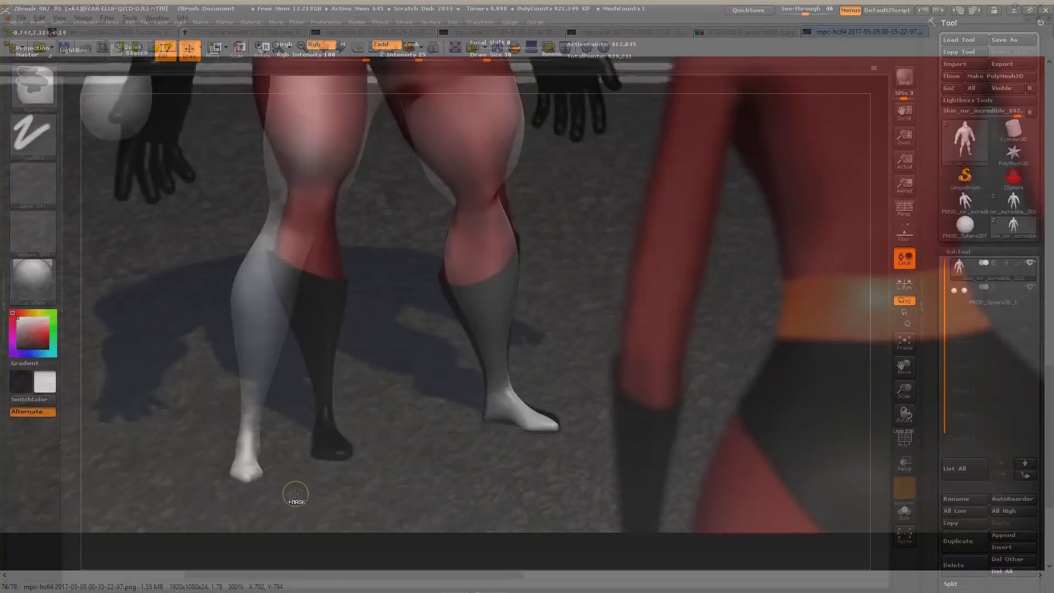
{"action": "left_click", "coordinate": [33, 86]}
{"action": "left_click", "coordinate": [144, 98]}
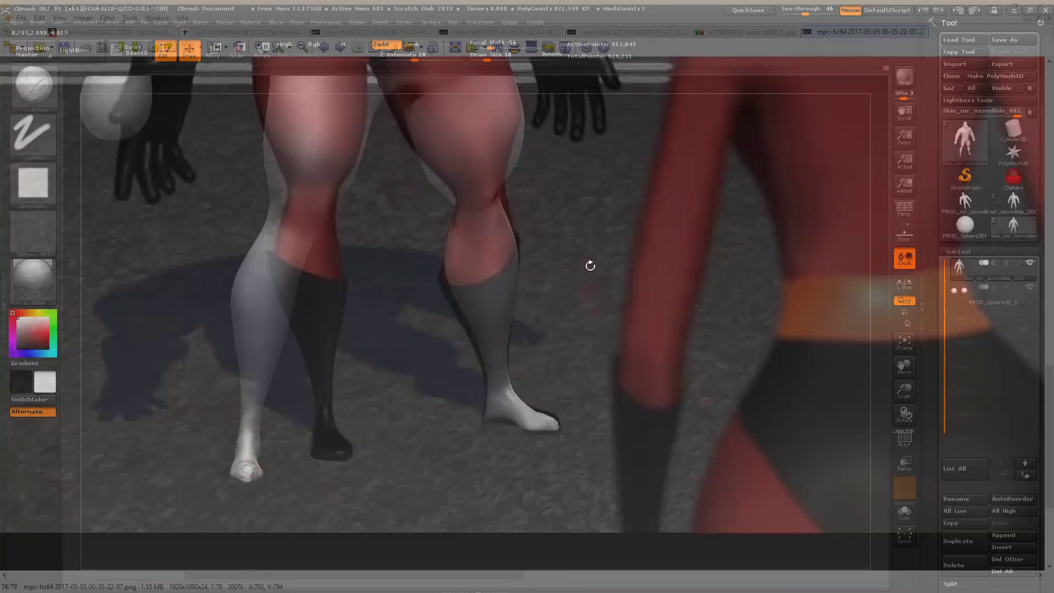
{"action": "key", "text": "ctrl+alt+shift+t"}
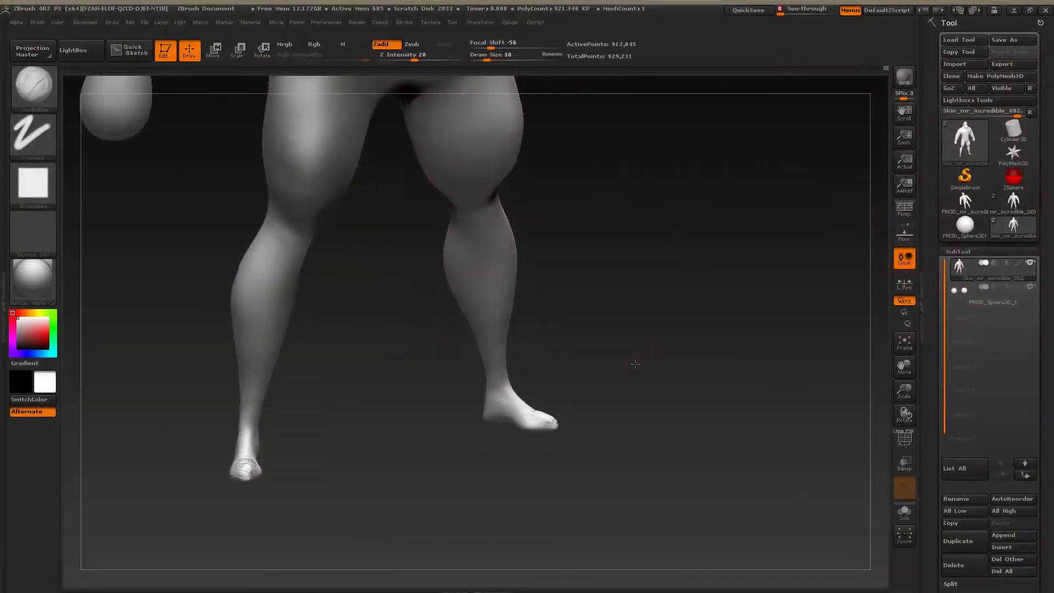
Zoom to the right foot and build up toe volume with ClayBuildup at Draw Size 24
{"action": "mouse_move", "coordinate": [635, 363]}
{"action": "right_mouse_down", "text": "ctrl"}
{"action": "mouse_move", "coordinate": [729, 249]}
{"action": "mouse_move", "coordinate": [620, 294]}
{"action": "right_mouse_up", "text": "ctrl"}
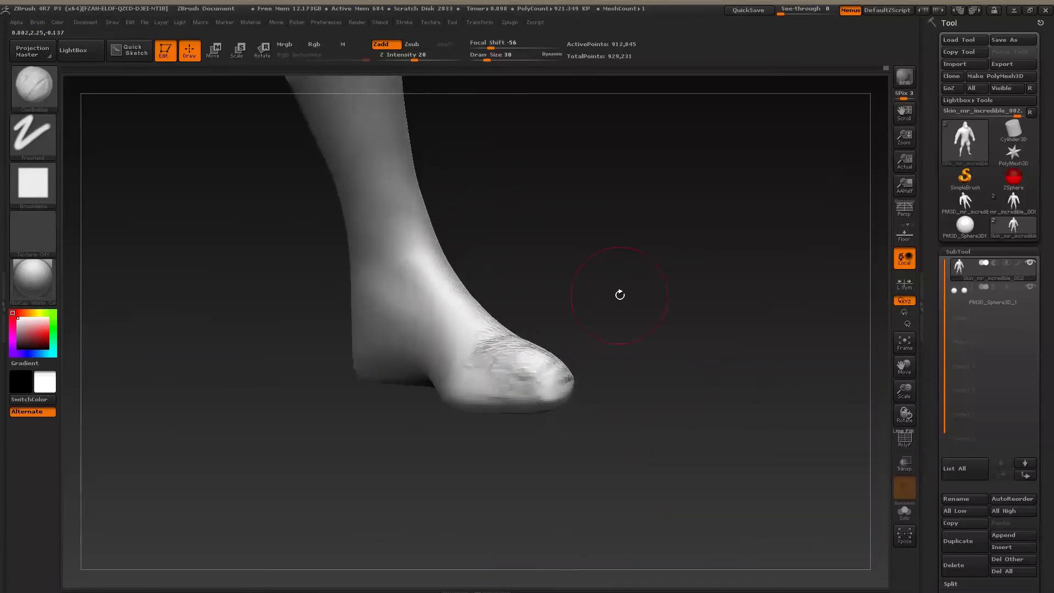
{"action": "key", "text": "bracketleft"}
{"action": "mouse_move", "coordinate": [519, 363]}
{"action": "left_mouse_down"}
{"action": "mouse_move", "coordinate": [544, 371]}
{"action": "mouse_move", "coordinate": [544, 392]}
{"action": "mouse_move", "coordinate": [495, 367]}
{"action": "mouse_move", "coordinate": [511, 384]}
{"action": "mouse_move", "coordinate": [519, 367]}
{"action": "left_mouse_up"}
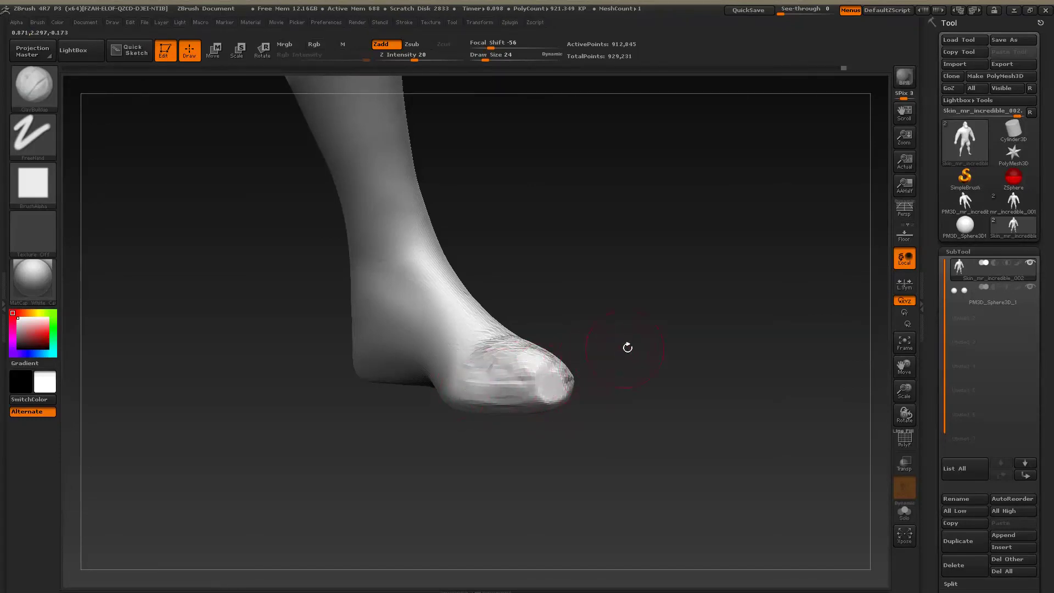
{"action": "left_click_drag", "start_coordinate": [628, 347], "coordinate": [577, 362]}
{"action": "mouse_move", "coordinate": [503, 396]}
{"action": "left_mouse_down"}
{"action": "mouse_move", "coordinate": [519, 387]}
{"action": "mouse_move", "coordinate": [494, 400]}
{"action": "left_mouse_up"}
{"action": "mouse_move", "coordinate": [569, 417]}
{"action": "left_mouse_down"}
{"action": "mouse_move", "coordinate": [496, 378]}
{"action": "mouse_move", "coordinate": [450, 403]}
{"action": "left_mouse_up"}
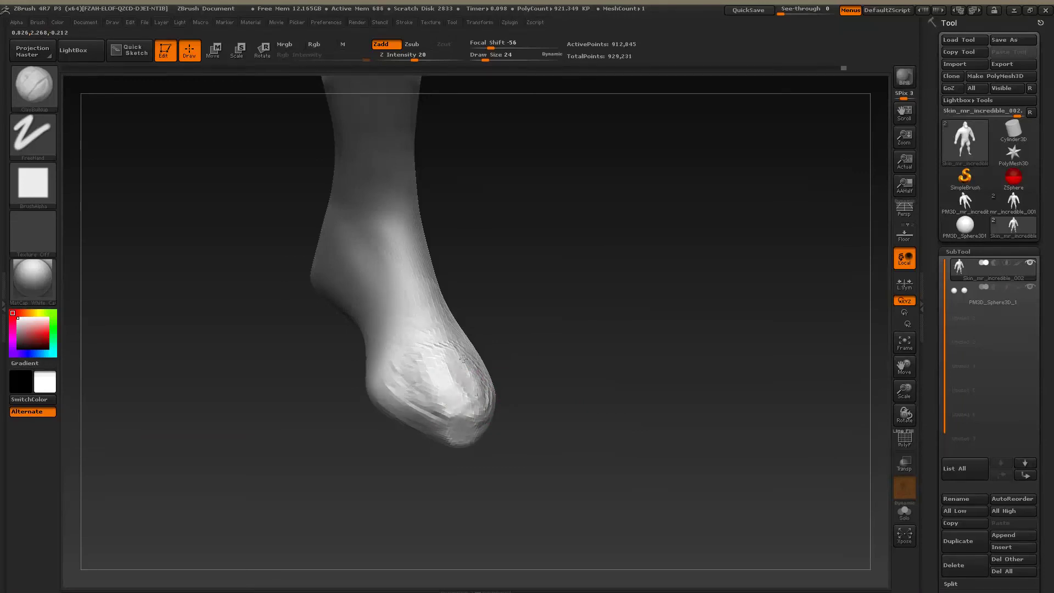
Smooth the lumpy toe tip and the top of the foot from several angles
{"action": "mouse_move", "coordinate": [474, 363]}
{"action": "left_mouse_down"}
{"action": "mouse_move", "coordinate": [461, 394]}
{"action": "mouse_move", "coordinate": [420, 408]}
{"action": "left_mouse_up"}
{"action": "mouse_move", "coordinate": [413, 349]}
{"action": "left_mouse_down"}
{"action": "mouse_move", "coordinate": [438, 381]}
{"action": "mouse_move", "coordinate": [474, 371]}
{"action": "mouse_move", "coordinate": [447, 422]}
{"action": "mouse_move", "coordinate": [405, 394]}
{"action": "left_mouse_up"}
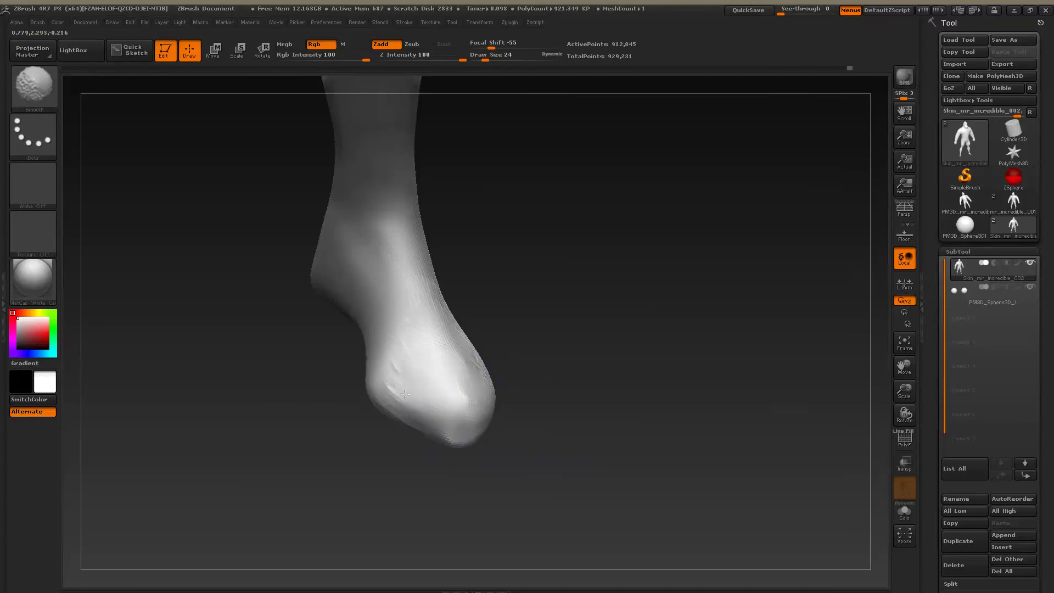
{"action": "left_click_drag", "start_coordinate": [577, 370], "coordinate": [544, 387]}
{"action": "left_click_drag", "start_coordinate": [470, 388], "coordinate": [462, 404], "text": "shift"}
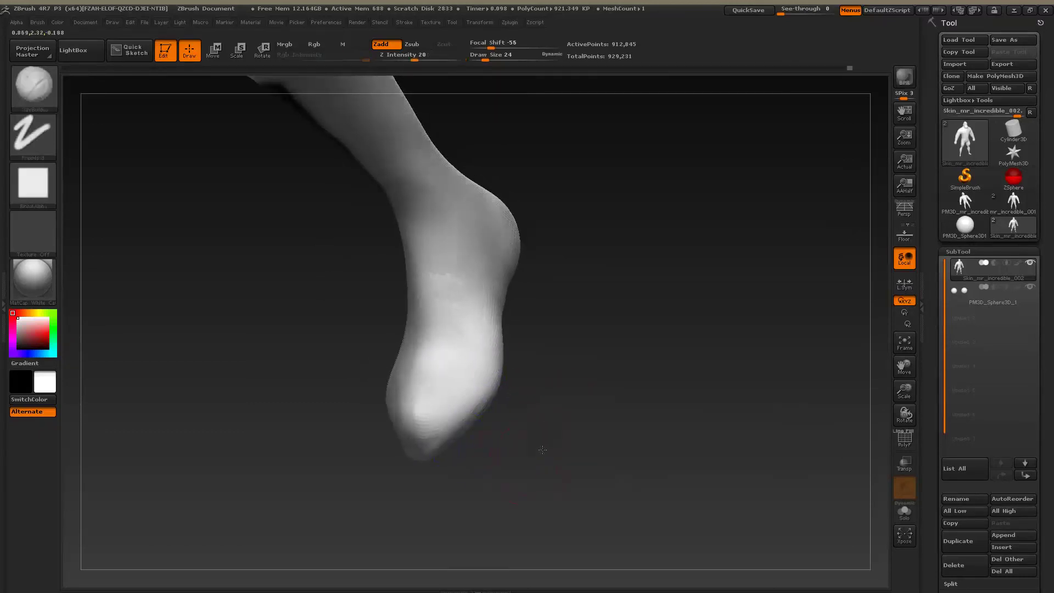
{"action": "mouse_move", "coordinate": [535, 395]}
{"action": "left_mouse_down"}
{"action": "mouse_move", "coordinate": [574, 421]}
{"action": "mouse_move", "coordinate": [593, 412]}
{"action": "mouse_move", "coordinate": [577, 405]}
{"action": "left_mouse_up"}
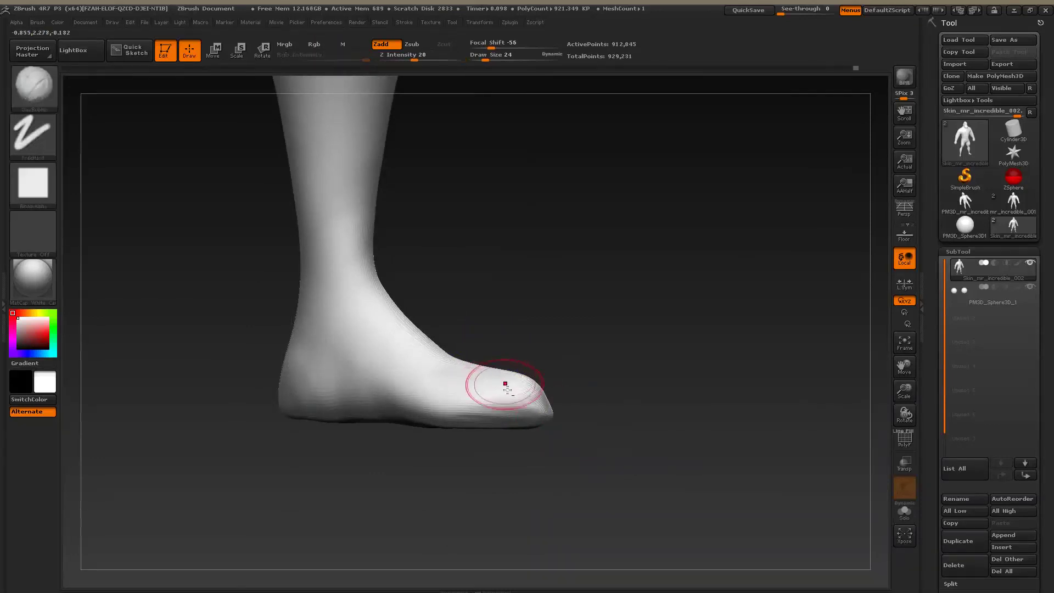
{"action": "key", "text": "alt+Tab"}
{"action": "key", "text": "alt+Tab"}
{"action": "left_click_drag", "start_coordinate": [535, 388], "coordinate": [446, 354]}
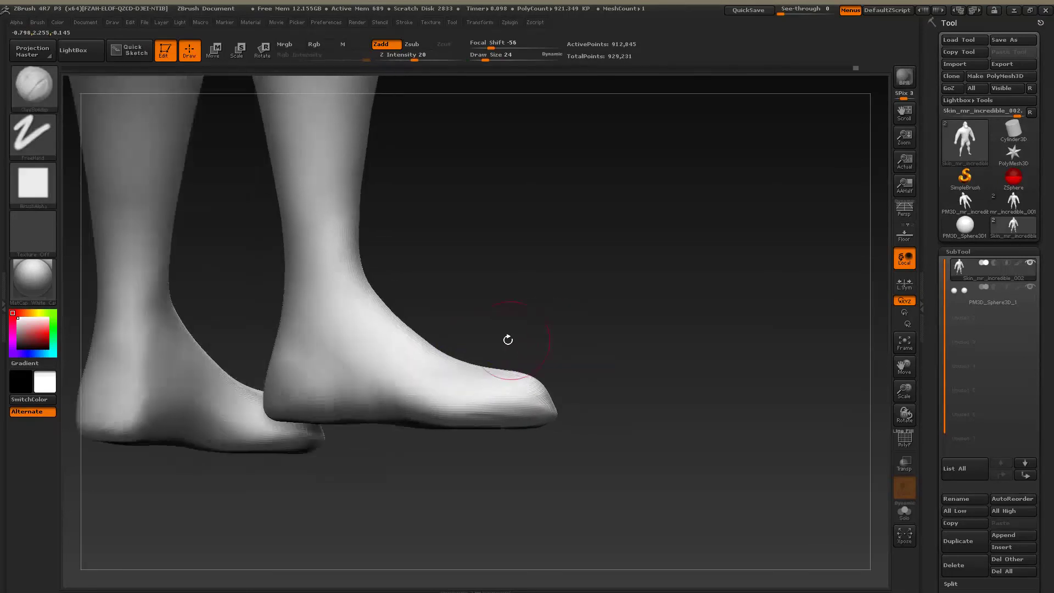
{"action": "left_click", "coordinate": [37, 86]}
Select the Move brush and smooth the toe tip from an angled front view
{"action": "left_click", "coordinate": [235, 104]}
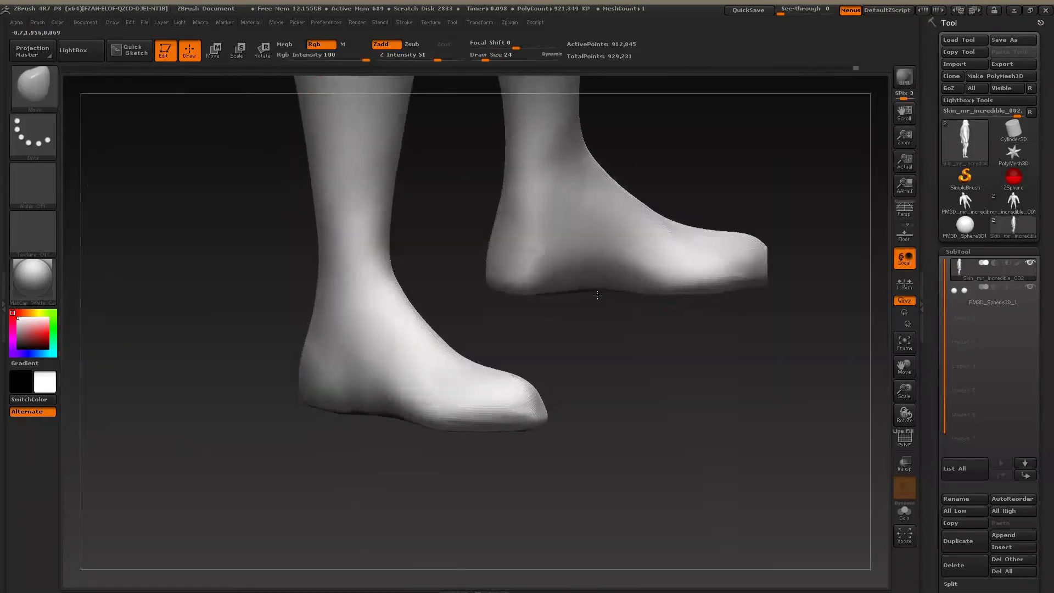
{"action": "mouse_move", "coordinate": [288, 123]}
{"action": "right_mouse_down"}
{"action": "mouse_move", "coordinate": [630, 329]}
{"action": "mouse_move", "coordinate": [505, 423]}
{"action": "mouse_move", "coordinate": [595, 455]}
{"action": "mouse_move", "coordinate": [494, 396]}
{"action": "right_mouse_up"}
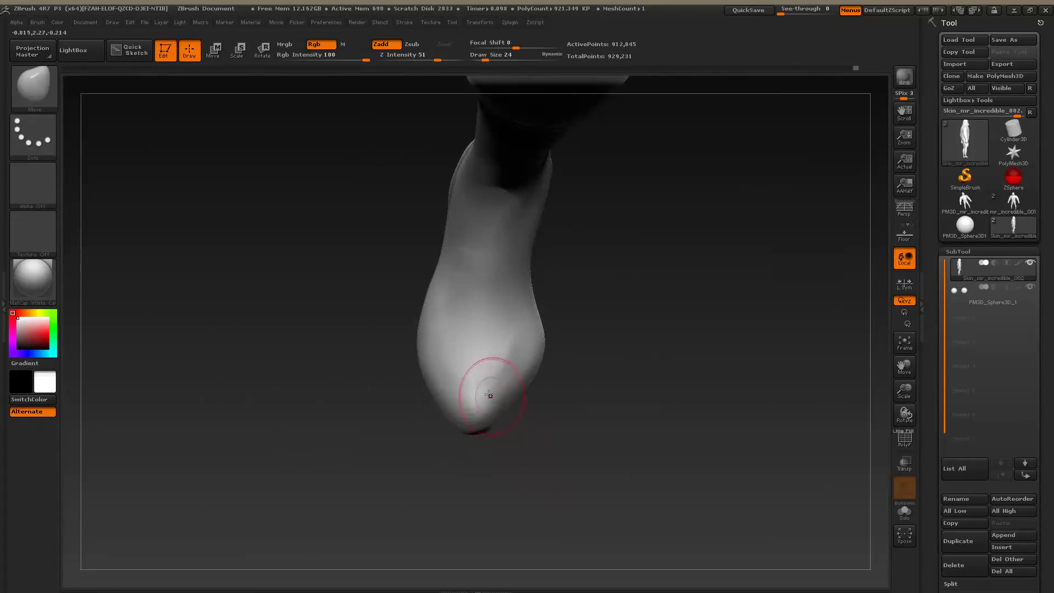
{"action": "key", "text": "shift"}
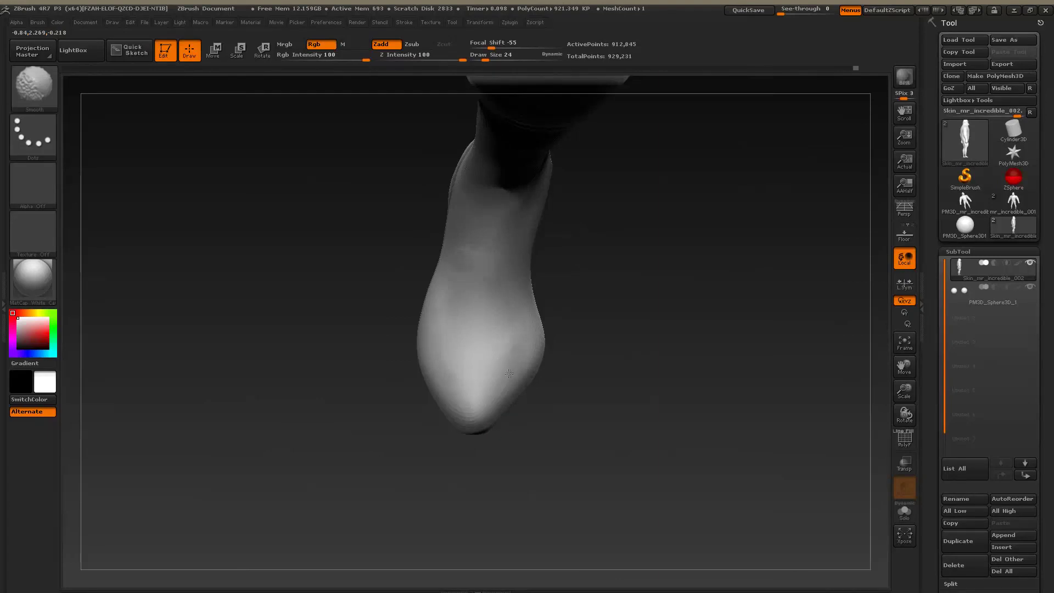
{"action": "mouse_move", "coordinate": [498, 404]}
{"action": "right_mouse_down"}
{"action": "mouse_move", "coordinate": [589, 435]}
{"action": "mouse_move", "coordinate": [467, 346]}
{"action": "right_mouse_up"}
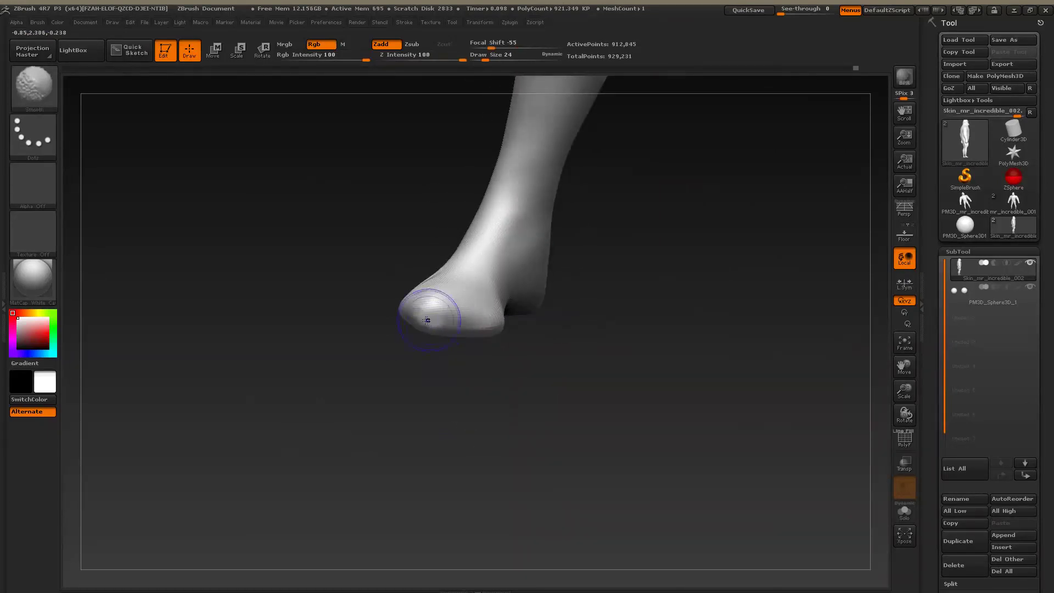
{"action": "left_click_drag", "start_coordinate": [427, 319], "coordinate": [416, 310]}
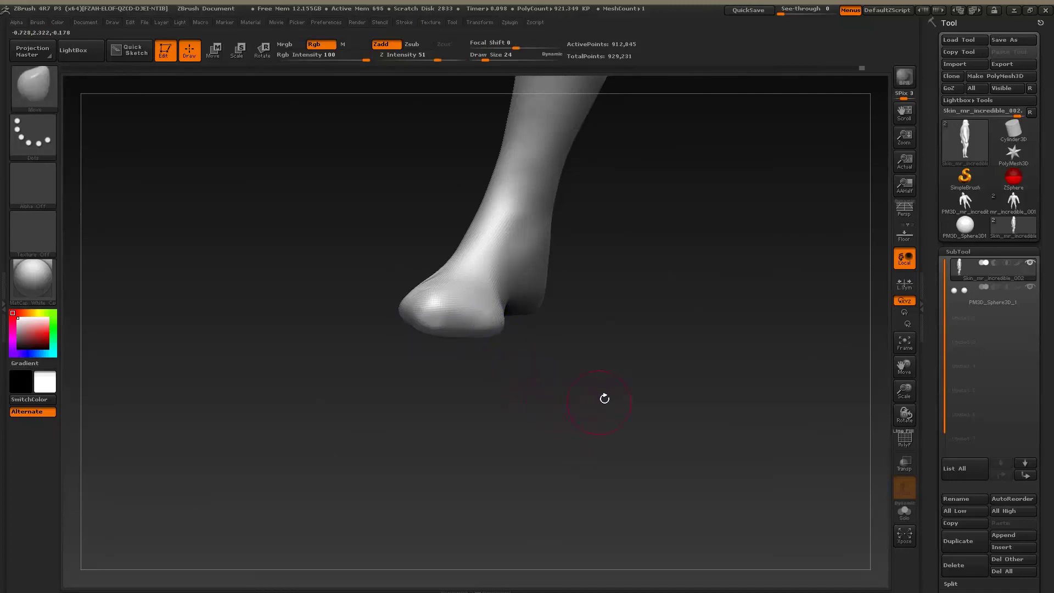
Enlarge the brush for broad shaping, check a three-quarter view, then shrink it
{"action": "mouse_move", "coordinate": [605, 346]}
{"action": "right_mouse_down"}
{"action": "mouse_move", "coordinate": [630, 400]}
{"action": "mouse_move", "coordinate": [528, 441]}
{"action": "mouse_move", "coordinate": [593, 445]}
{"action": "mouse_move", "coordinate": [573, 468]}
{"action": "mouse_move", "coordinate": [634, 469]}
{"action": "mouse_move", "coordinate": [607, 465]}
{"action": "mouse_move", "coordinate": [651, 370]}
{"action": "mouse_move", "coordinate": [596, 315]}
{"action": "right_mouse_up"}
{"action": "key", "text": "s"}
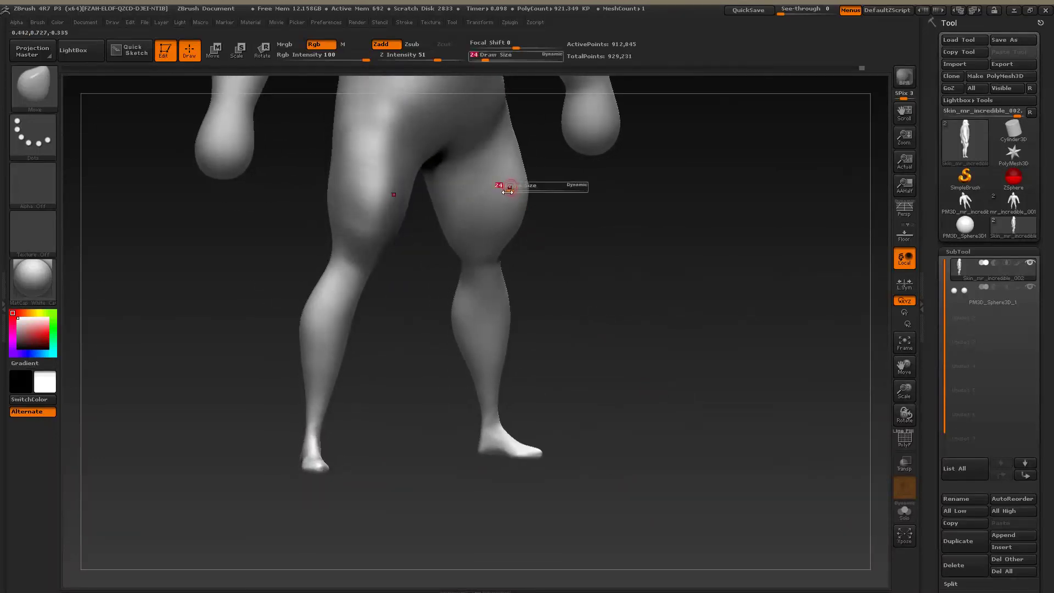
{"action": "left_click_drag", "start_coordinate": [506, 189], "coordinate": [577, 190]}
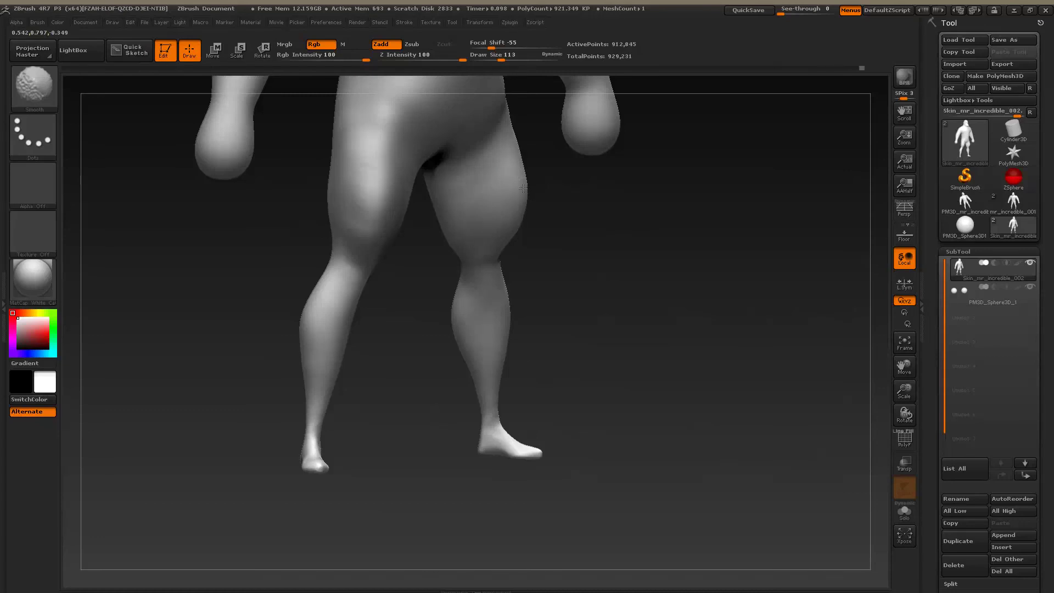
{"action": "mouse_move", "coordinate": [597, 377]}
{"action": "right_mouse_down"}
{"action": "mouse_move", "coordinate": [577, 375]}
{"action": "mouse_move", "coordinate": [628, 374]}
{"action": "mouse_move", "coordinate": [577, 375]}
{"action": "mouse_move", "coordinate": [544, 412]}
{"action": "mouse_move", "coordinate": [550, 426]}
{"action": "mouse_move", "coordinate": [643, 408]}
{"action": "mouse_move", "coordinate": [651, 436]}
{"action": "mouse_move", "coordinate": [635, 411]}
{"action": "mouse_move", "coordinate": [635, 429]}
{"action": "mouse_move", "coordinate": [616, 387]}
{"action": "mouse_move", "coordinate": [623, 429]}
{"action": "mouse_move", "coordinate": [621, 363]}
{"action": "mouse_move", "coordinate": [593, 410]}
{"action": "mouse_move", "coordinate": [590, 246]}
{"action": "mouse_move", "coordinate": [585, 255]}
{"action": "right_mouse_up"}
{"action": "key", "text": "bracketleft"}
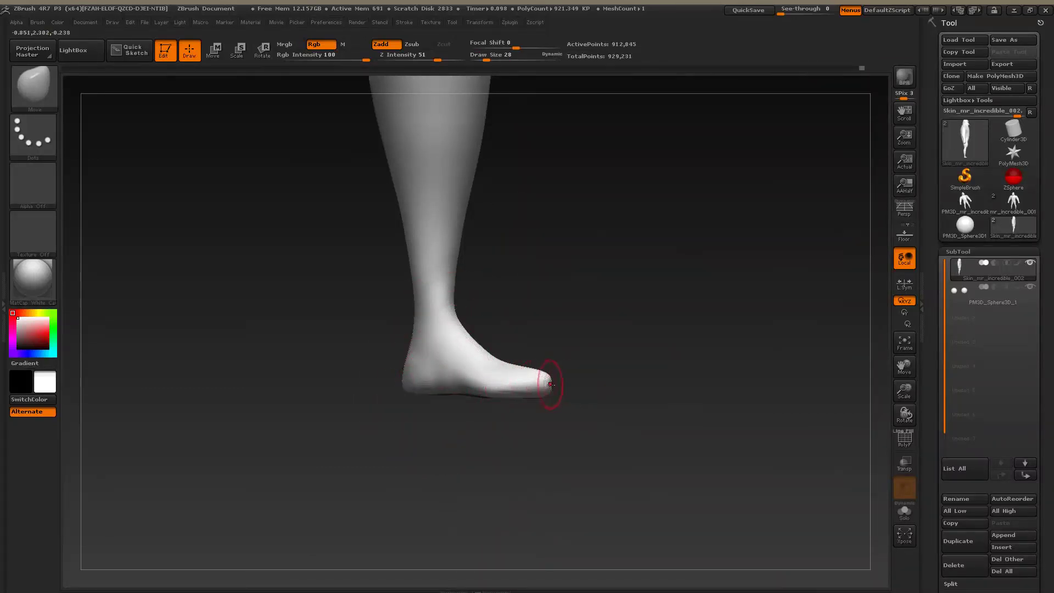
Study the XnView boot close-up, fit the full-body Mr. Incredible image, then return to ZBrush
{"action": "key", "text": "alt+Tab"}
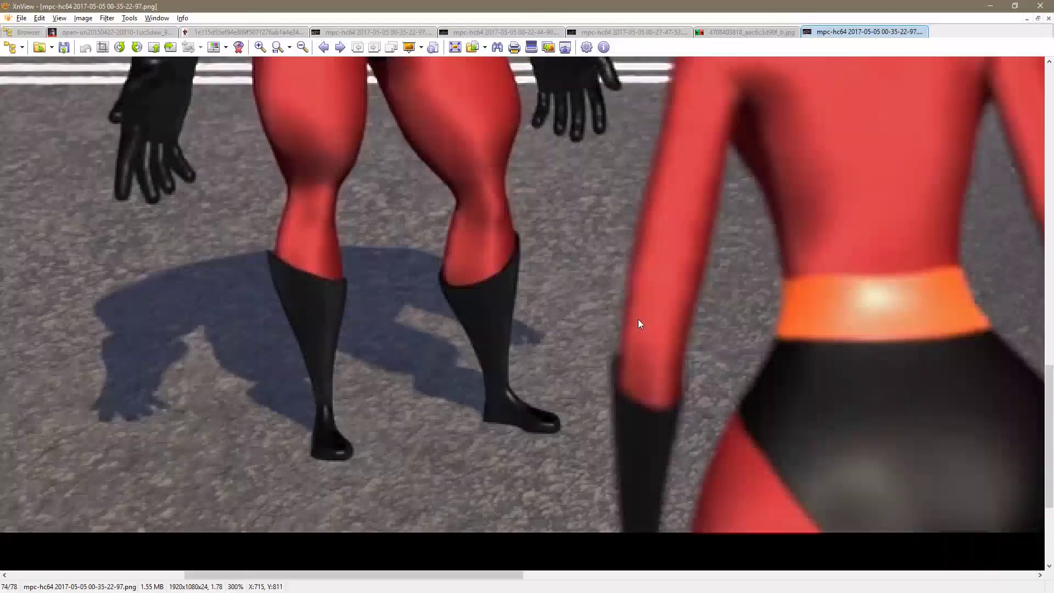
{"action": "key", "text": "alt+Tab"}
{"action": "key", "text": "Tab"}
{"action": "key", "text": "Tab"}
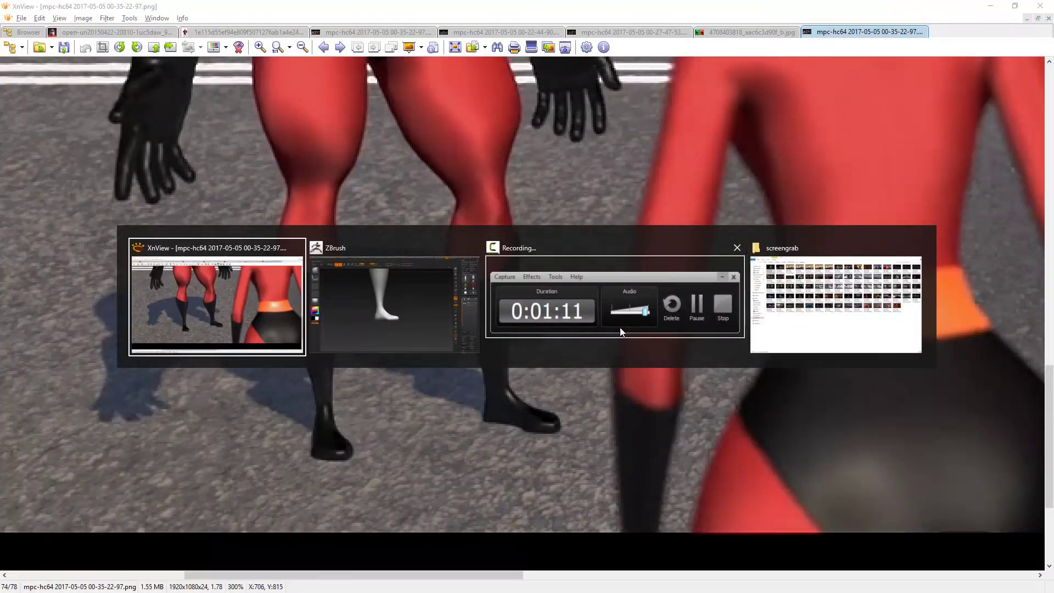
{"action": "left_click", "coordinate": [239, 32]}
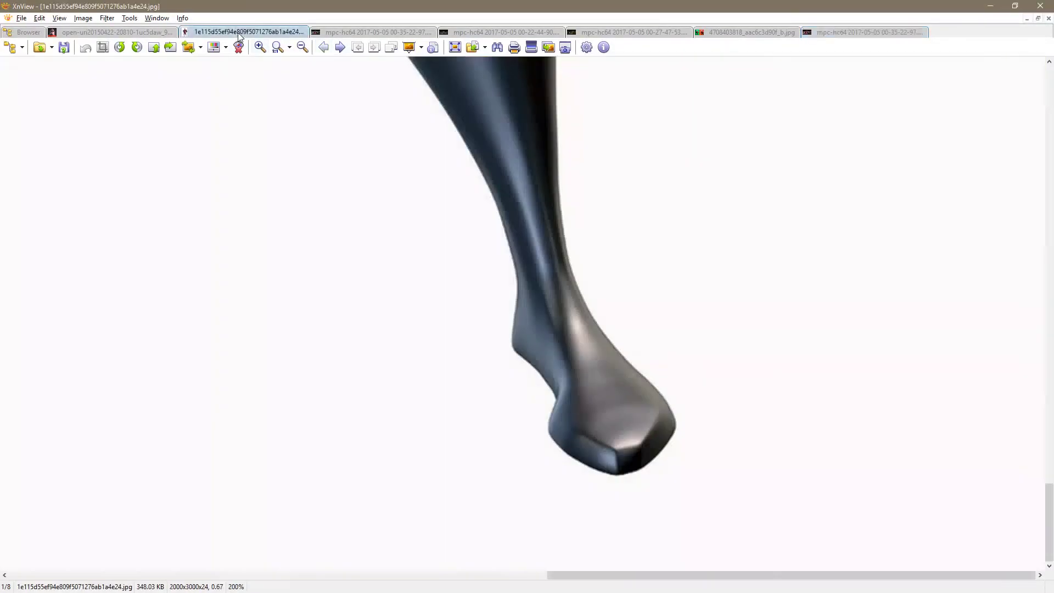
{"action": "left_click", "coordinate": [302, 46]}
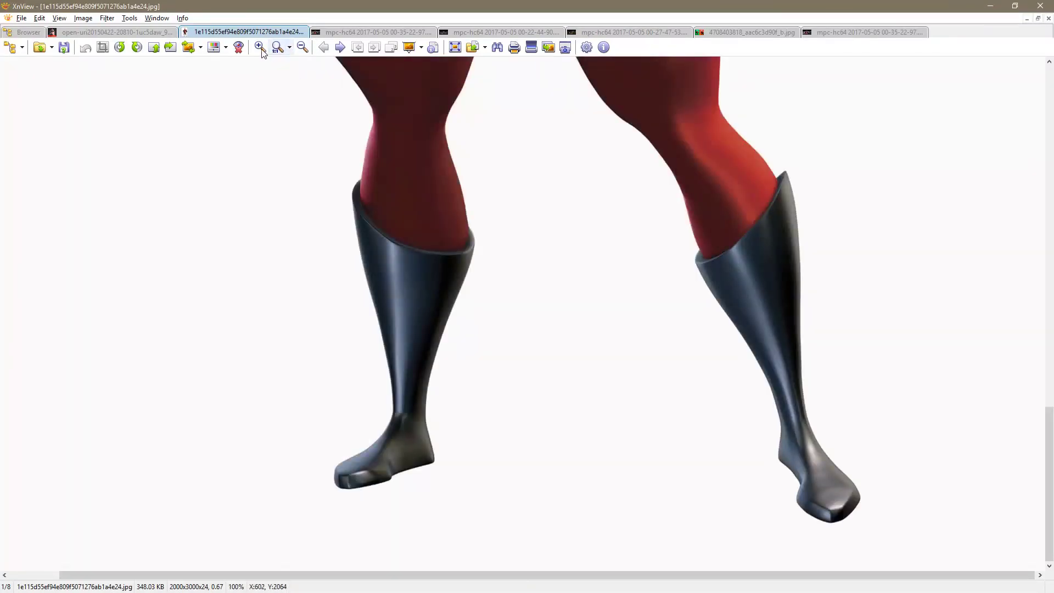
{"action": "key", "text": "slash"}
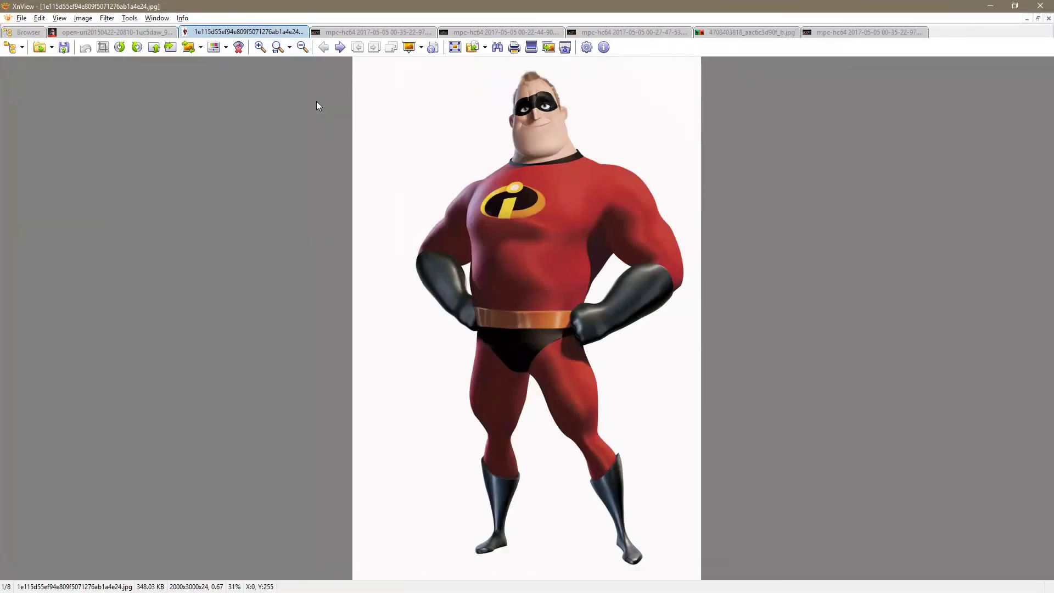
{"action": "key", "text": "alt+Tab"}
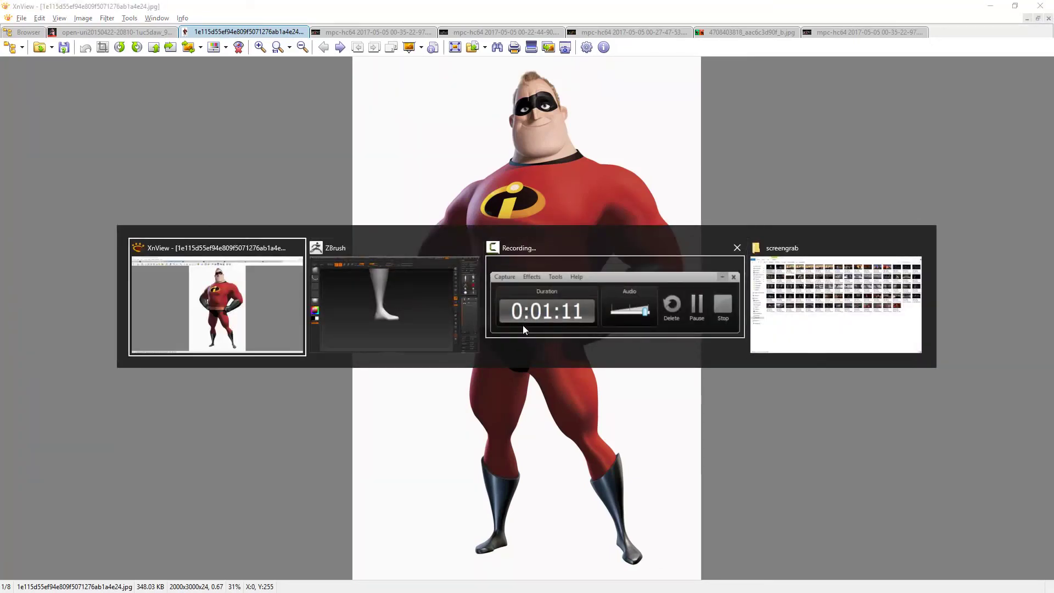